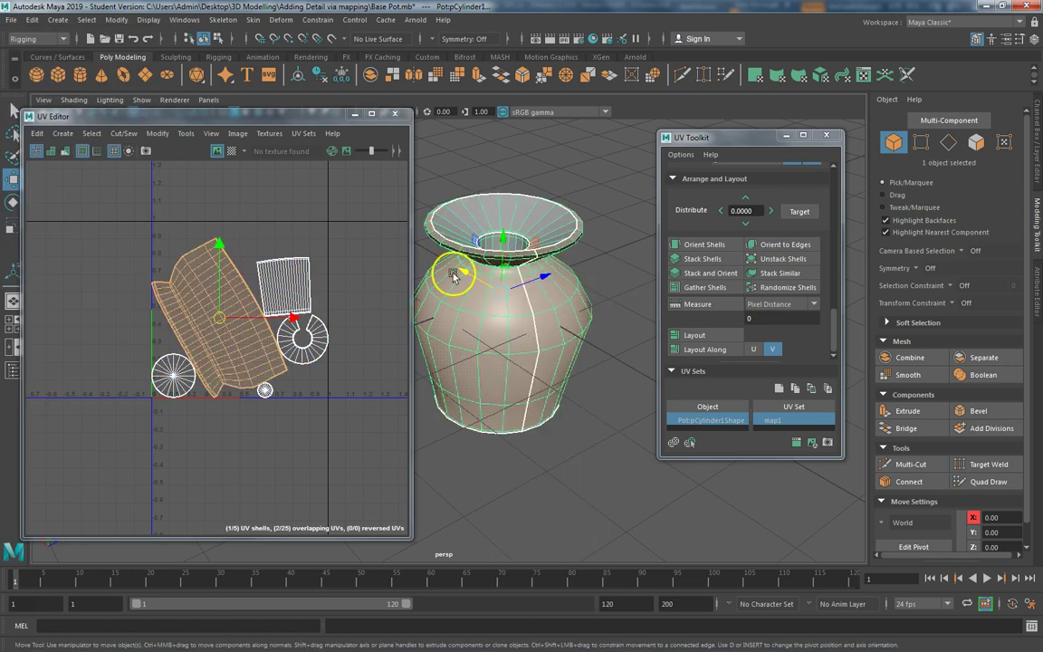
# Deselect the pot and choose OBJexport as the file type in the Export All options
pyautogui.click(557, 441)
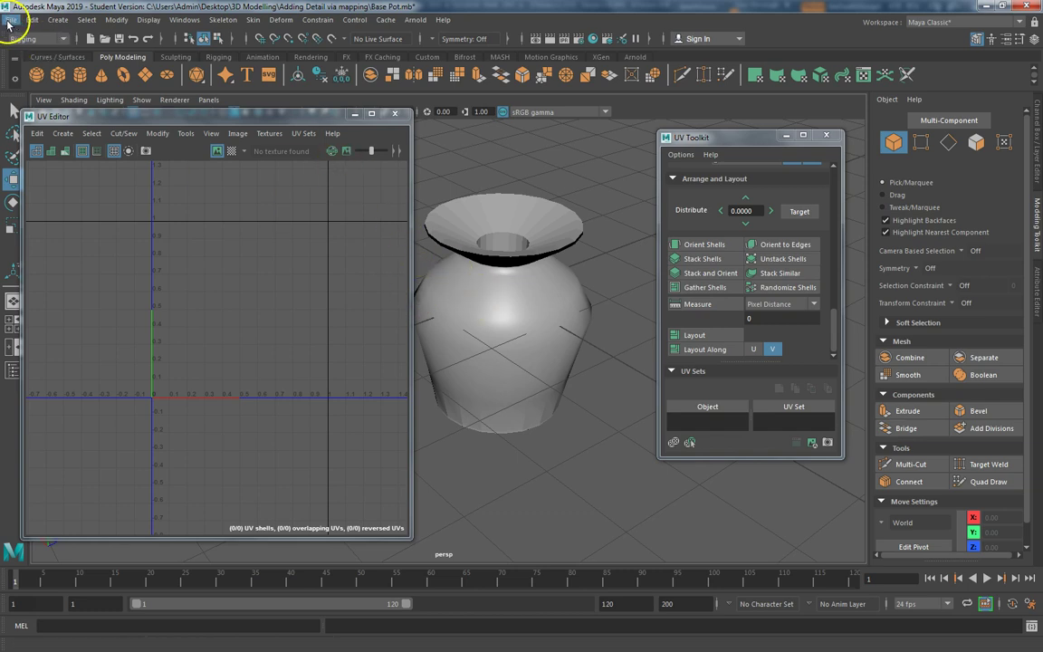
pyautogui.click(11, 19)
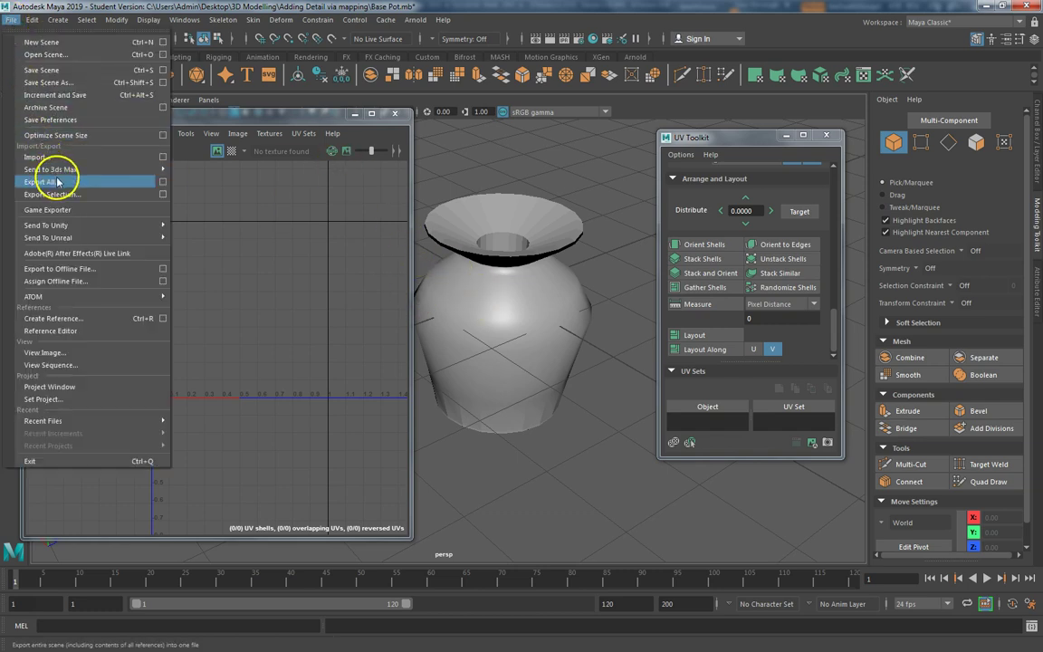
pyautogui.click(162, 181)
pyautogui.moveTo(231, 193); pyautogui.dragTo(239, 149)
pyautogui.click(174, 205)
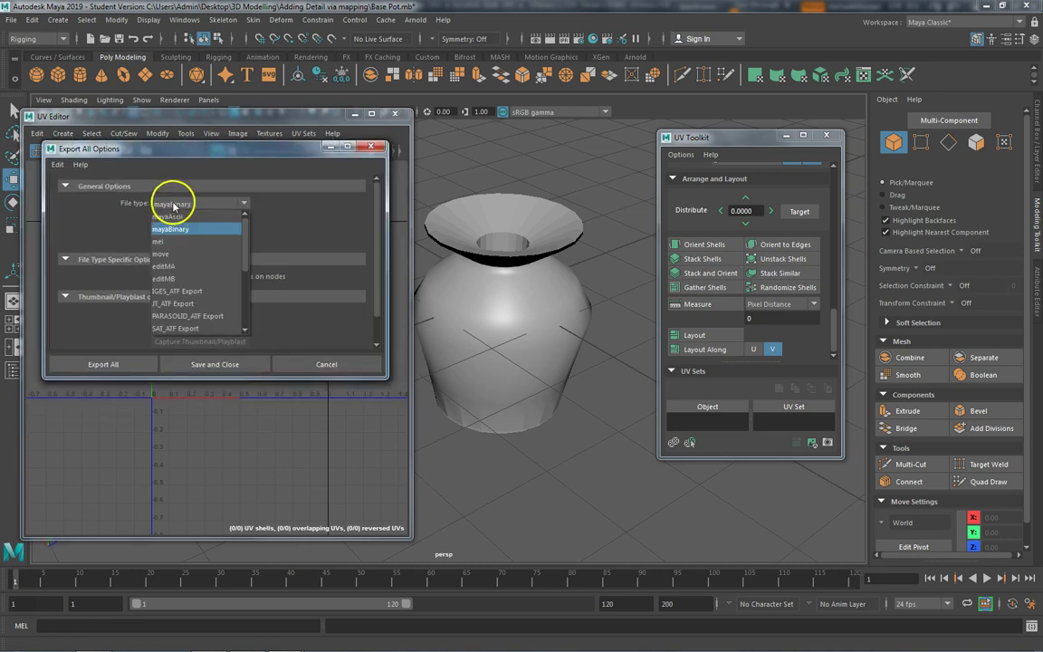
pyautogui.moveTo(245, 228); pyautogui.dragTo(245, 272)
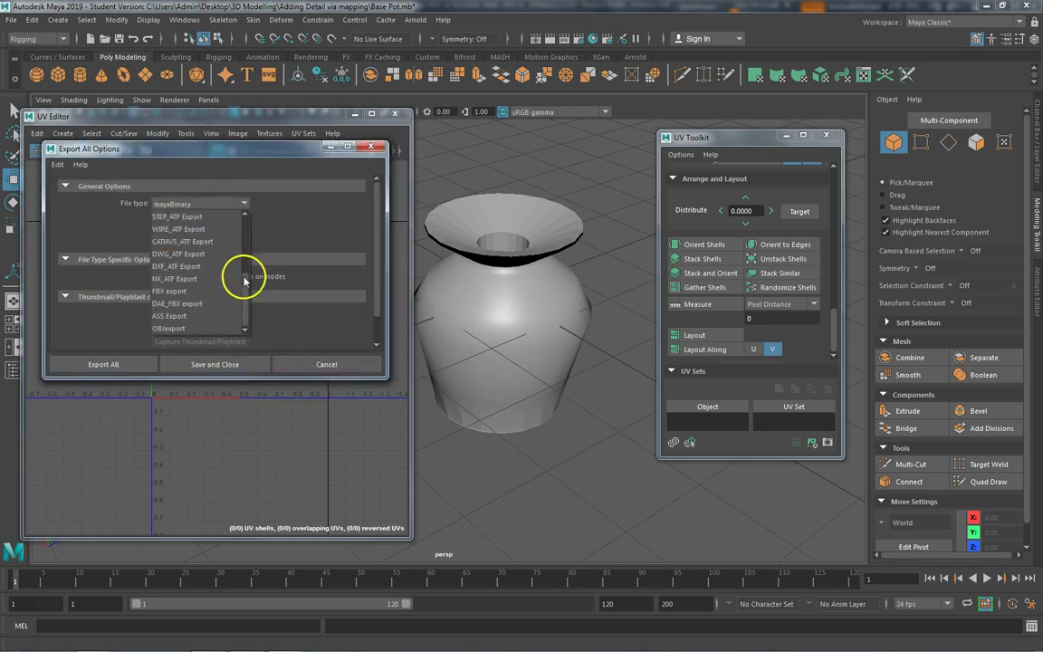
pyautogui.click(176, 333)
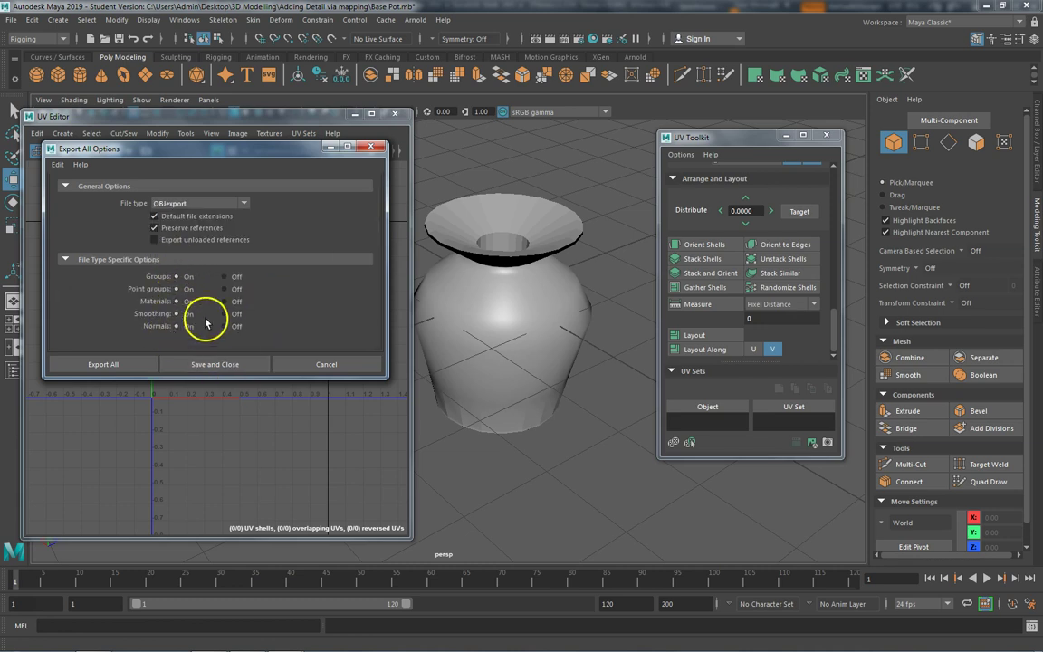
# Export the whole scene as Base Pot_OBJ into the Adding Detail via mapping folder
pyautogui.click(115, 364)
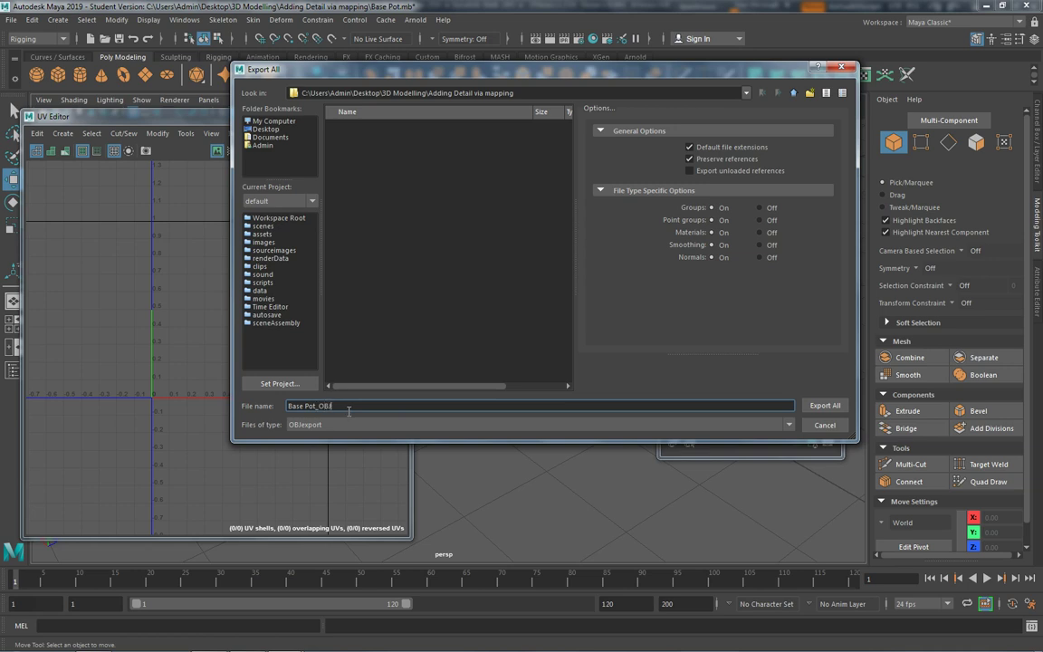
pyautogui.click(331, 406)
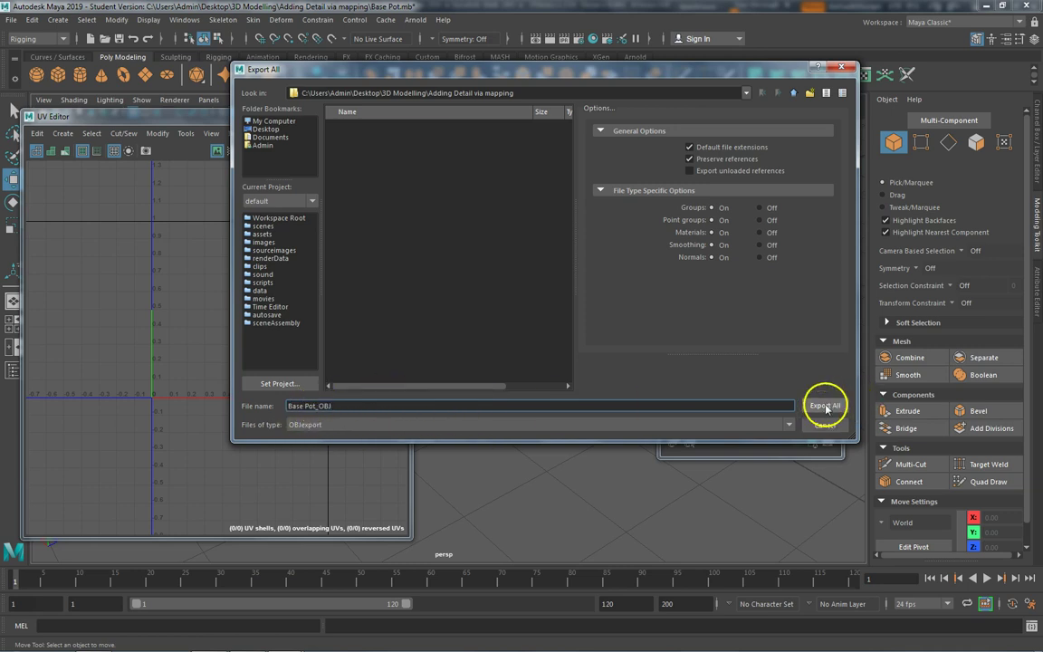
pyautogui.click(824, 407)
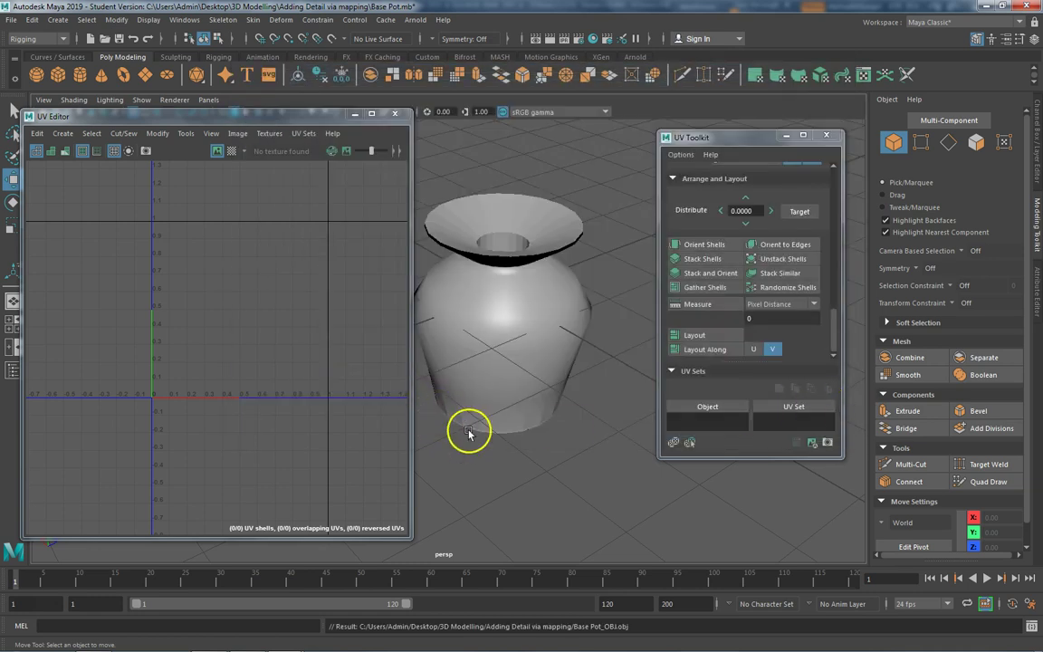
# Check the exported OBJ files in the folder through the Import dialog, without importing anything
pyautogui.click(10, 20)
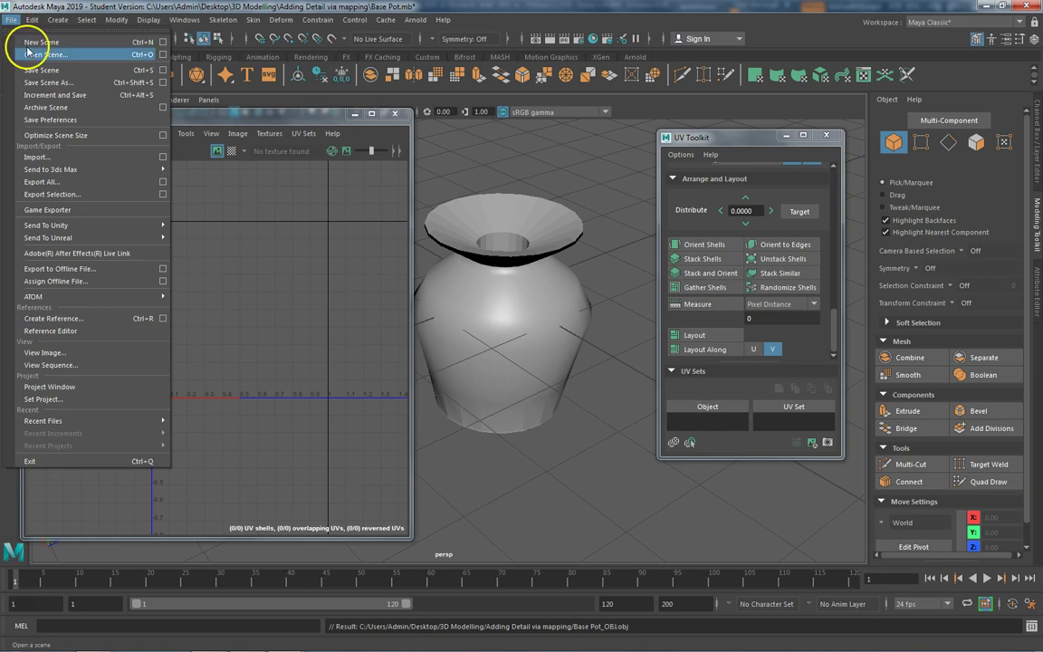
pyautogui.click(59, 152)
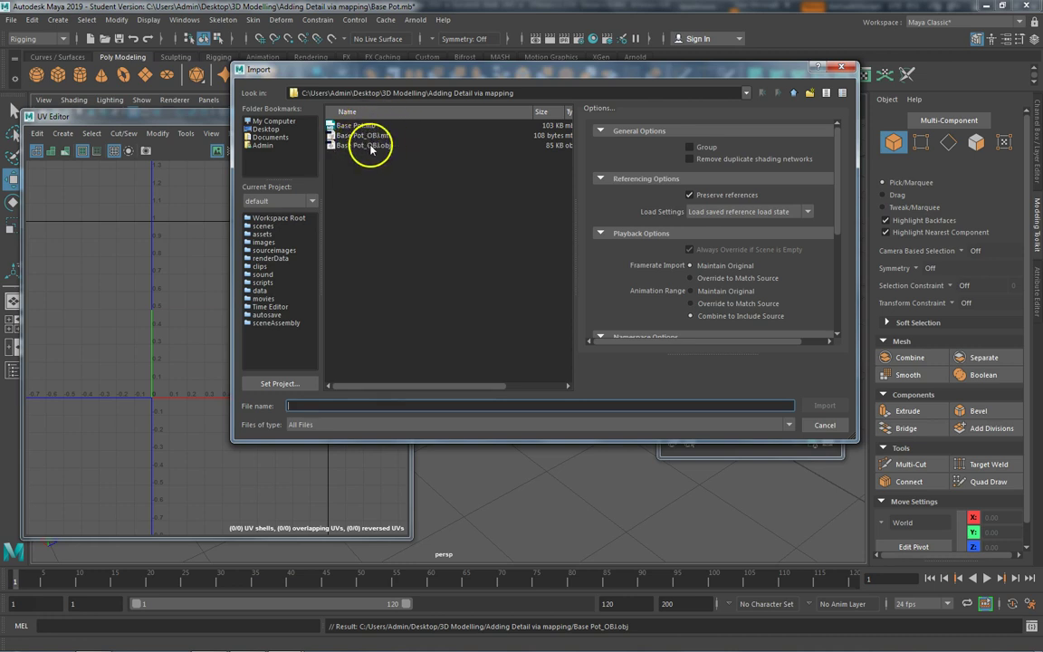
pyautogui.click(825, 426)
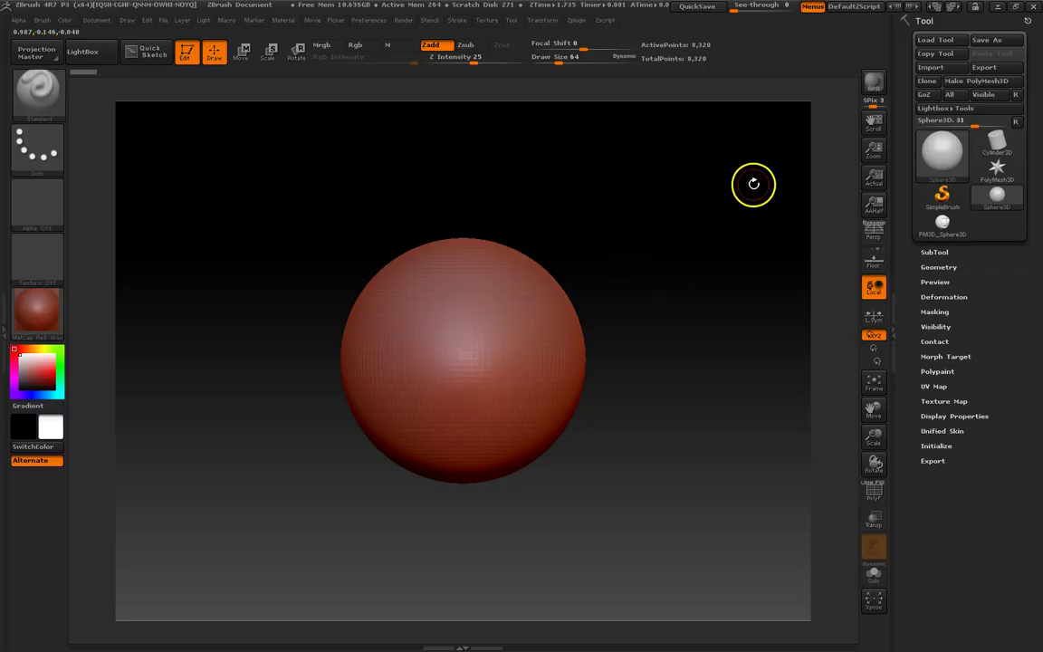
# Switch to ZBrush and import Base Pot_OBJ.obj from Desktop > 3D Modelling > Adding Detail via mapping
pyautogui.click(936, 71)
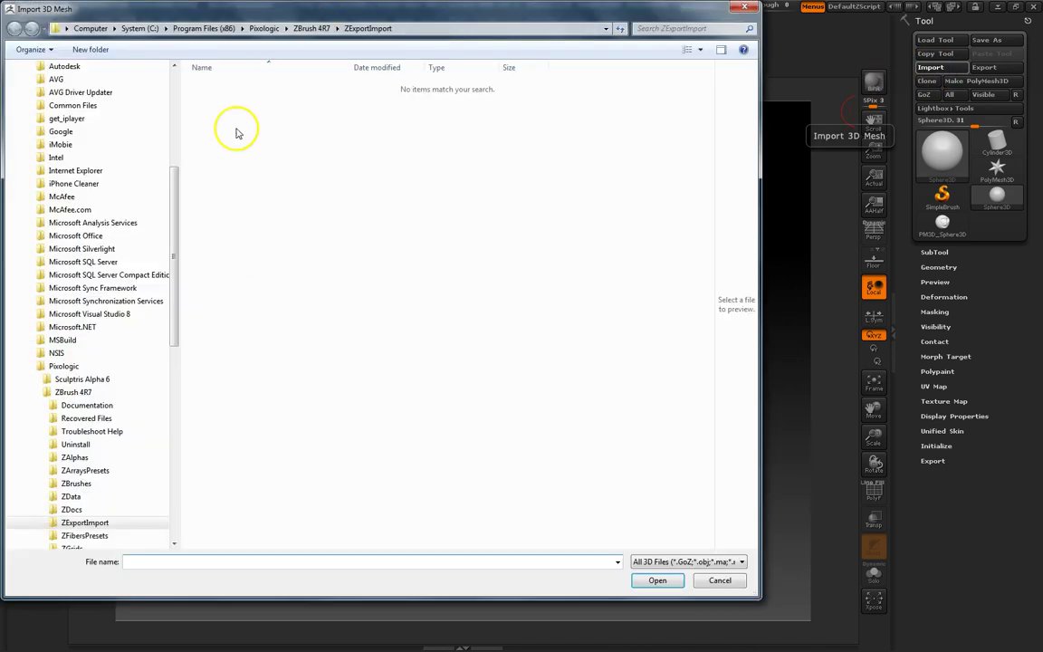
pyautogui.click(172, 80)
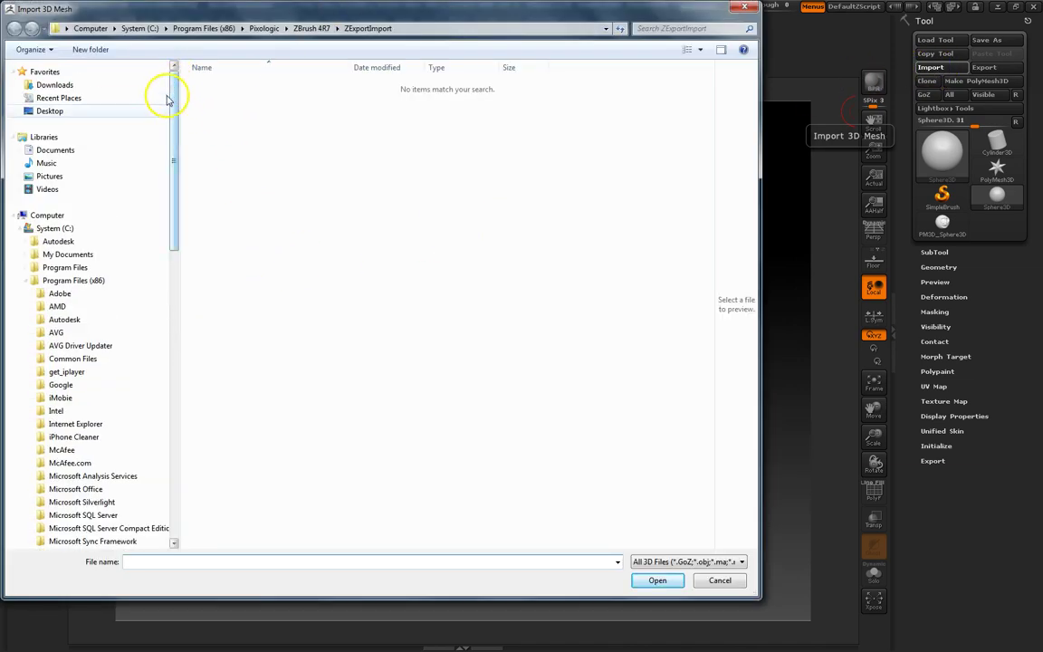
pyautogui.click(48, 113)
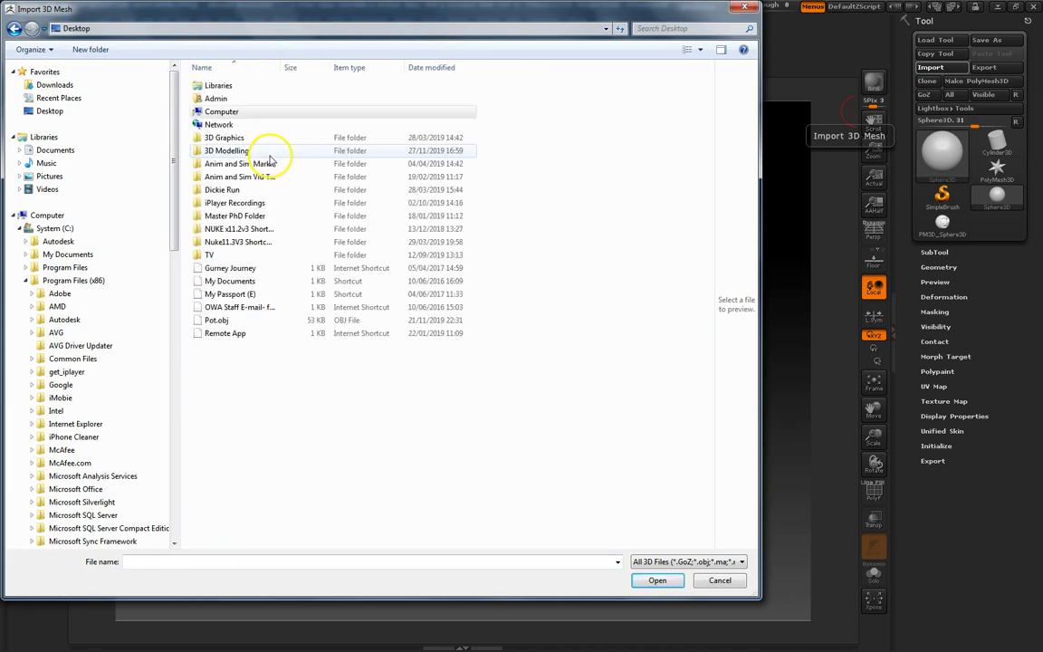
pyautogui.doubleClick(220, 154)
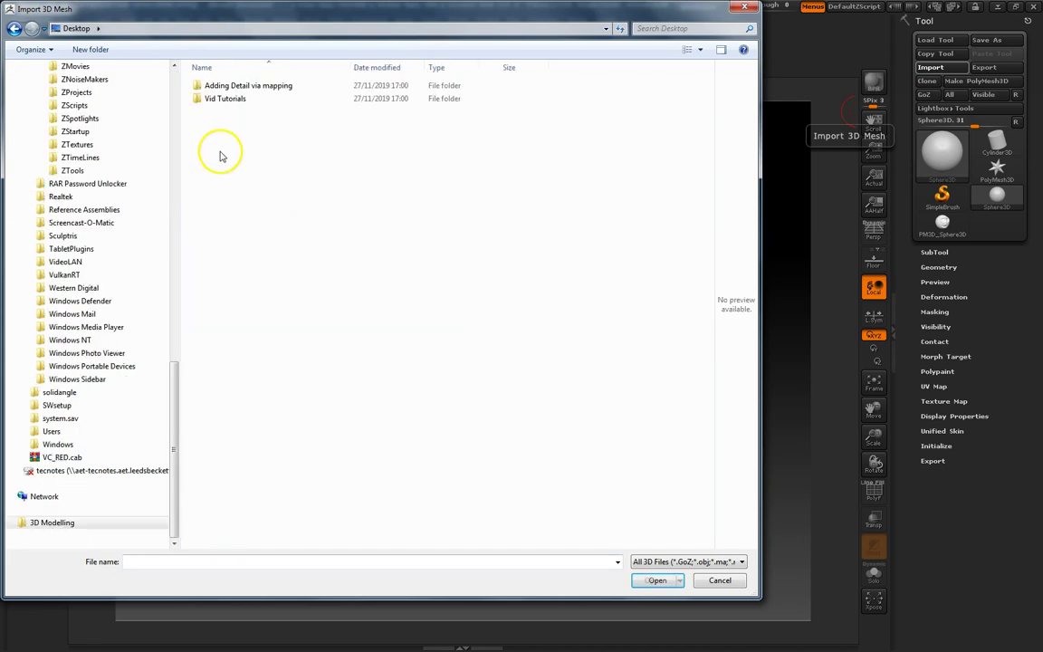
pyautogui.doubleClick(233, 85)
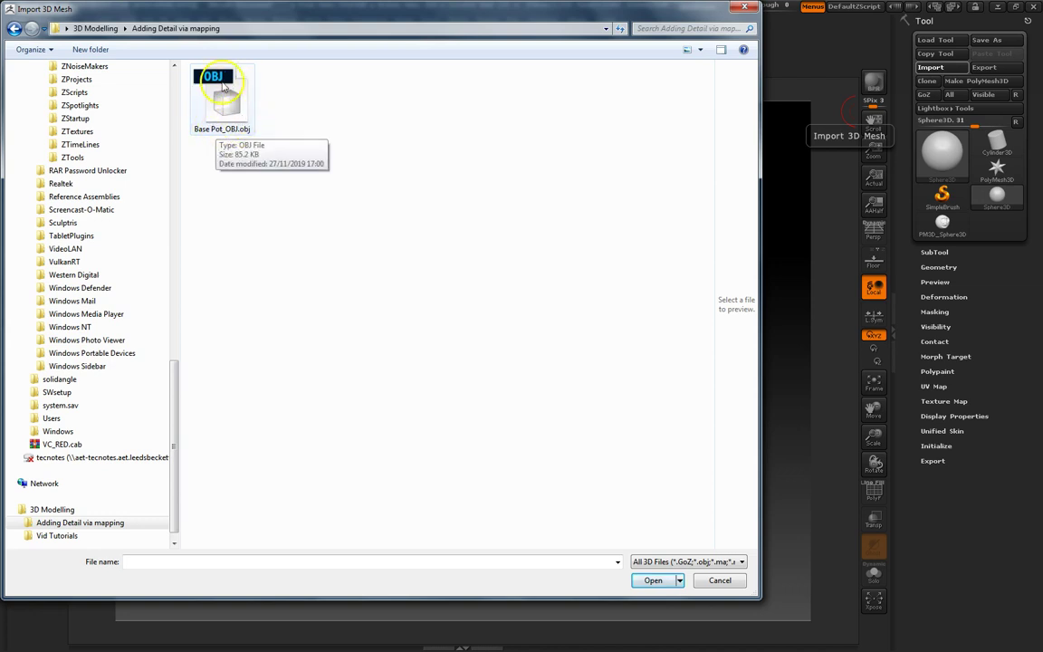
pyautogui.doubleClick(225, 113)
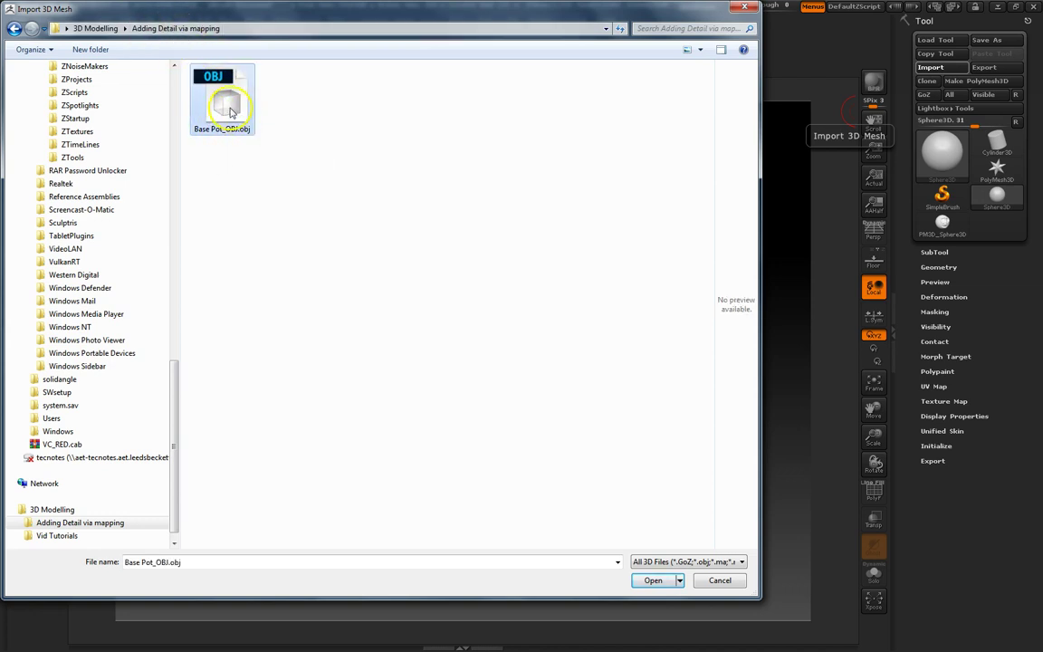
# Divide the imported pot's geometry repeatedly up to subdivision level 6, with smoothing on
pyautogui.moveTo(616, 351)
pyautogui.mouseDown()
pyautogui.moveTo(632, 401)
pyautogui.moveTo(645, 252)
pyautogui.moveTo(628, 420)
pyautogui.moveTo(631, 281)
pyautogui.moveTo(624, 340)
pyautogui.mouseUp()
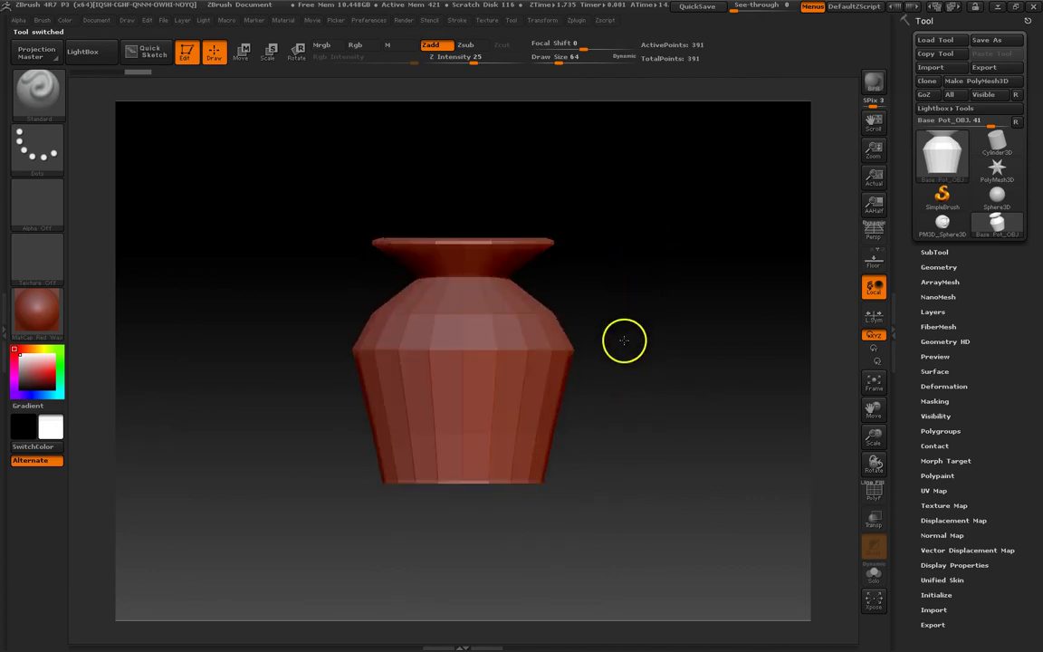
pyautogui.moveTo(637, 247)
pyautogui.mouseDown()
pyautogui.moveTo(619, 278)
pyautogui.moveTo(622, 407)
pyautogui.moveTo(614, 187)
pyautogui.moveTo(603, 307)
pyautogui.moveTo(610, 296)
pyautogui.moveTo(582, 270)
pyautogui.moveTo(640, 277)
pyautogui.mouseUp()
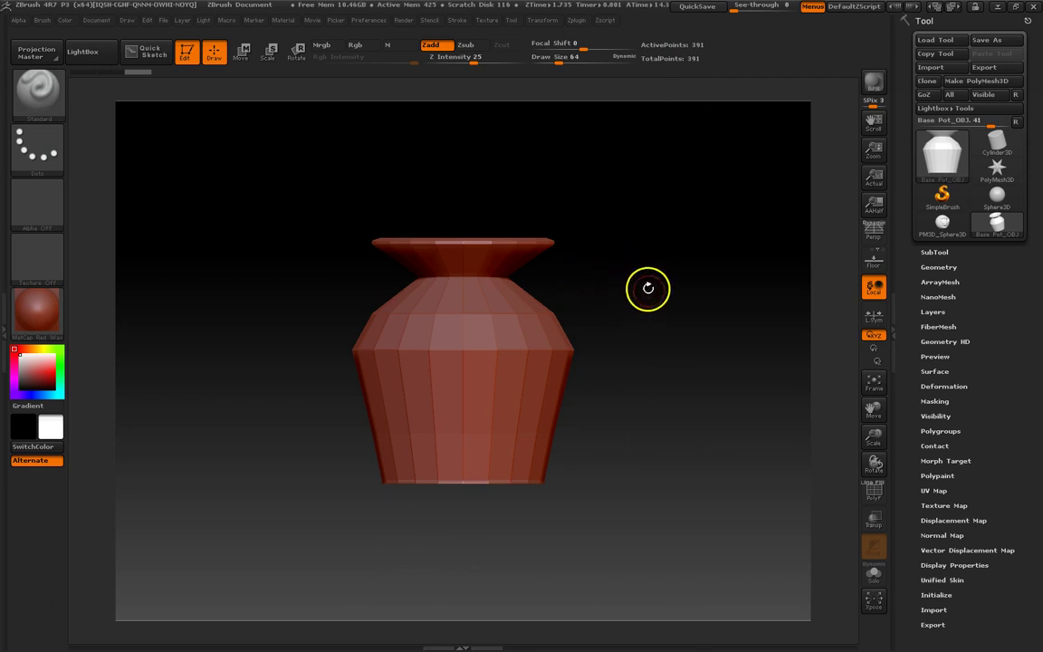
pyautogui.moveTo(640, 258); pyautogui.dragTo(642, 334)
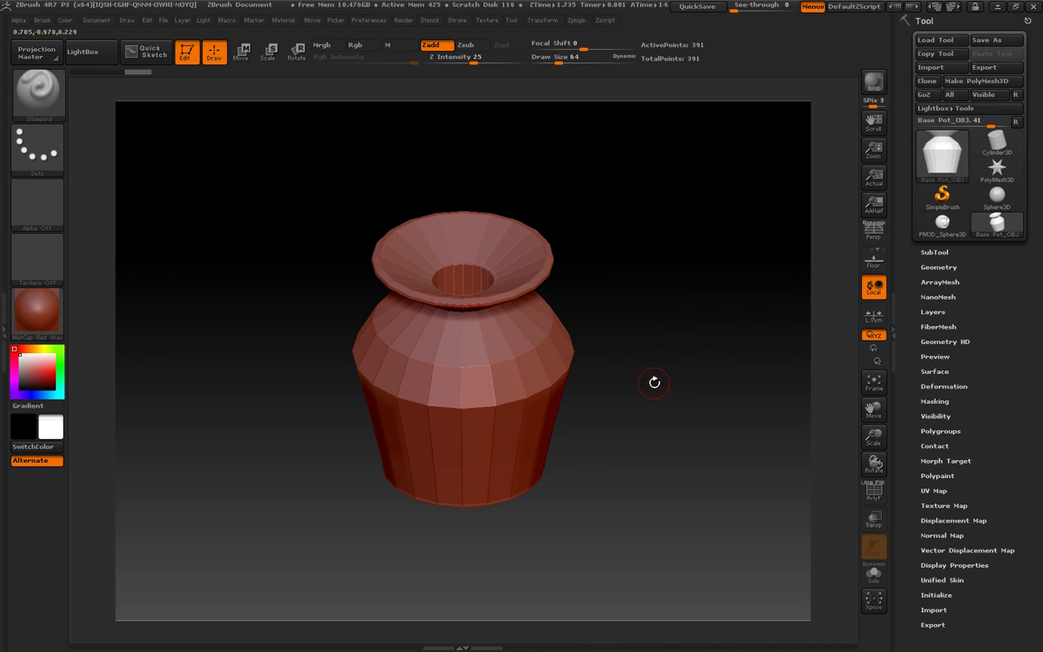
pyautogui.click(937, 267)
pyautogui.moveTo(906, 284); pyautogui.dragTo(912, 196)
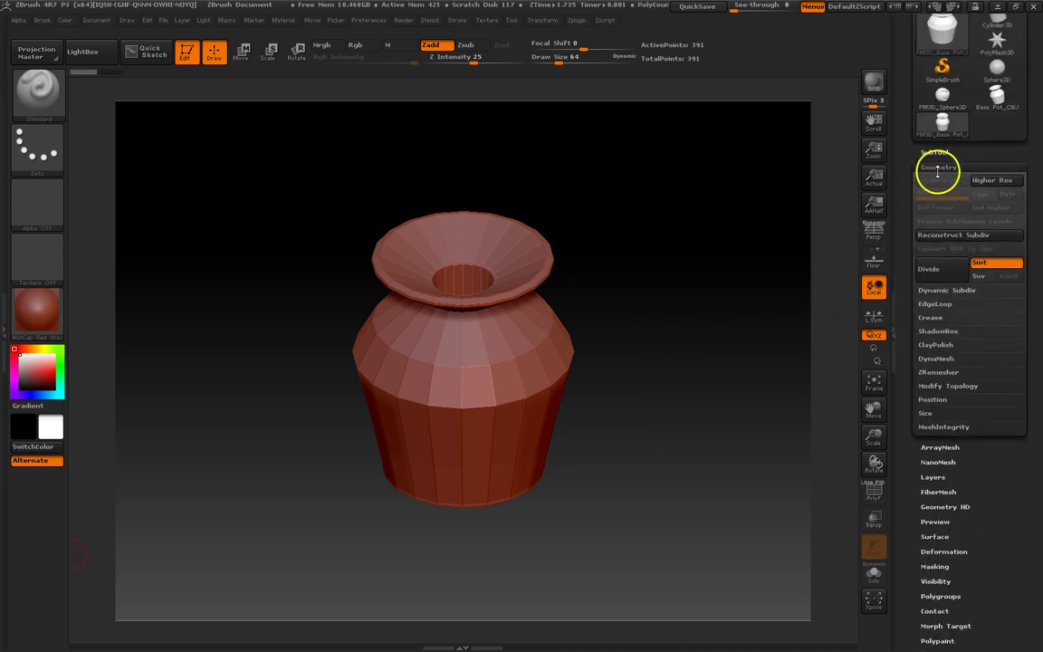
pyautogui.click(930, 272)
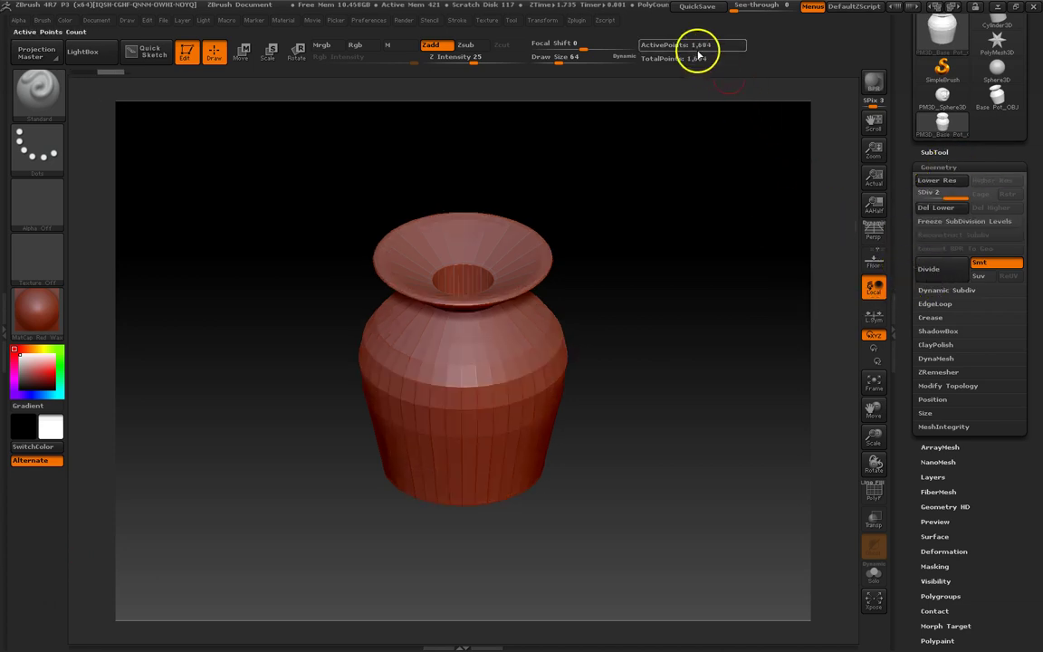
pyautogui.click(933, 274)
pyautogui.click(932, 271)
pyautogui.click(932, 271)
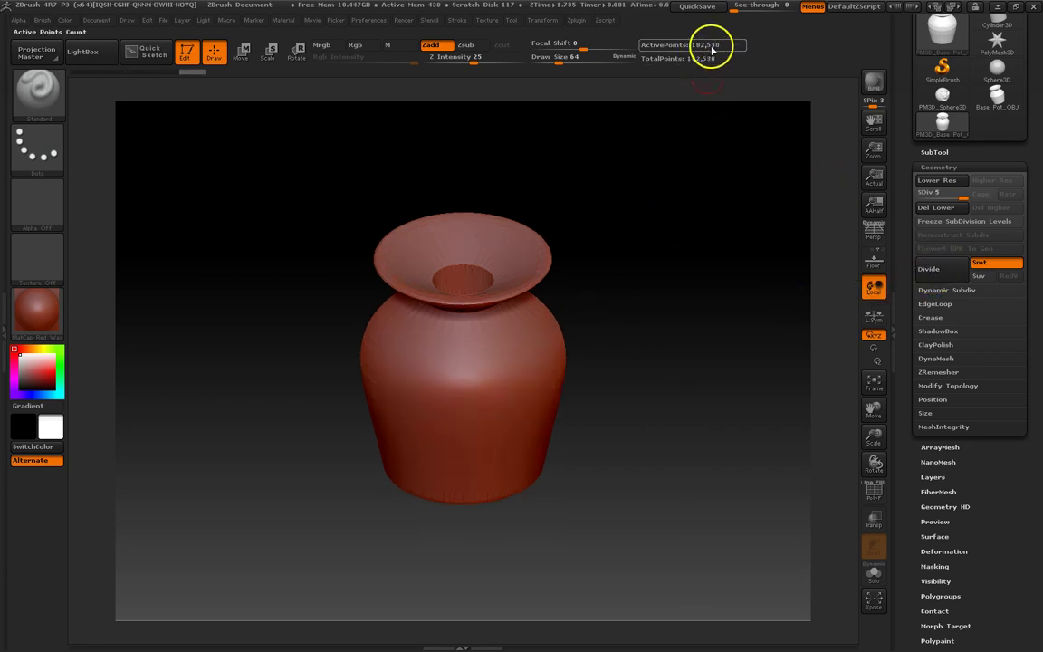
pyautogui.click(936, 271)
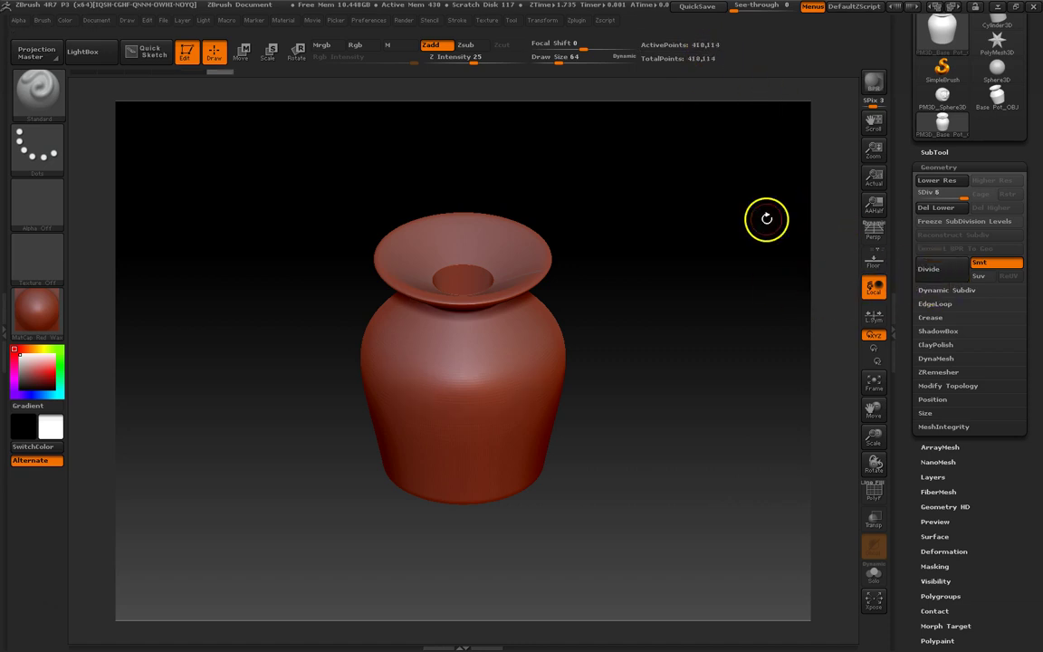
# Try a wavy Standard brush stroke along the front of the pot, and undo it
pyautogui.moveTo(629, 324); pyautogui.dragTo(559, 337)
pyautogui.moveTo(471, 370)
pyautogui.mouseDown()
pyautogui.moveTo(438, 391)
pyautogui.moveTo(431, 438)
pyautogui.moveTo(457, 441)
pyautogui.mouseUp()
pyautogui.moveTo(550, 364)
pyautogui.mouseDown()
pyautogui.moveTo(624, 383)
pyautogui.moveTo(594, 391)
pyautogui.moveTo(647, 388)
pyautogui.mouseUp()
pyautogui.moveTo(553, 387)
pyautogui.keyDown('alt'); pyautogui.mouseDown()
pyautogui.moveTo(501, 570)
pyautogui.moveTo(465, 426)
pyautogui.mouseUp(); pyautogui.keyUp('alt')
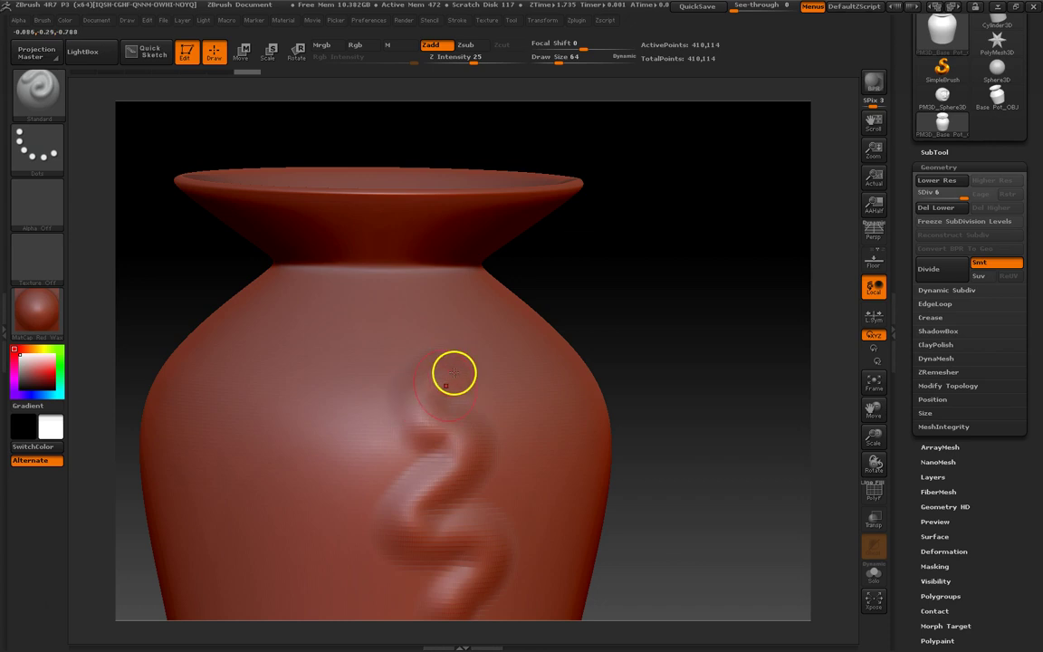
pyautogui.hotkey('ctrl', 'z')
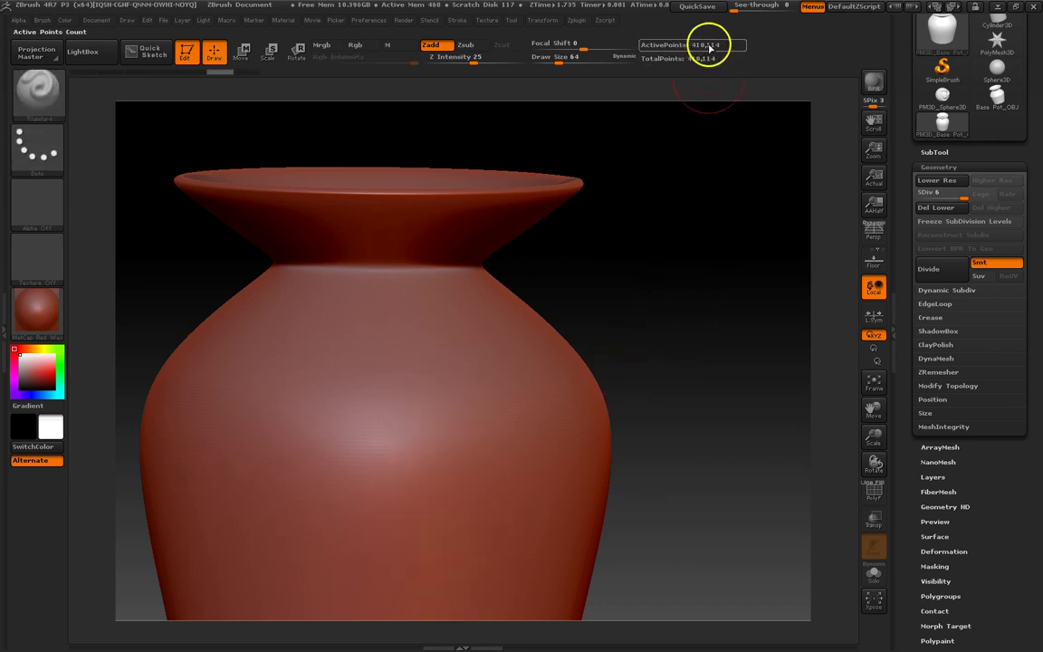
# Divide the pot once more to subdivision level 7, then test a brush stroke on its front and undo it
pyautogui.click(931, 272)
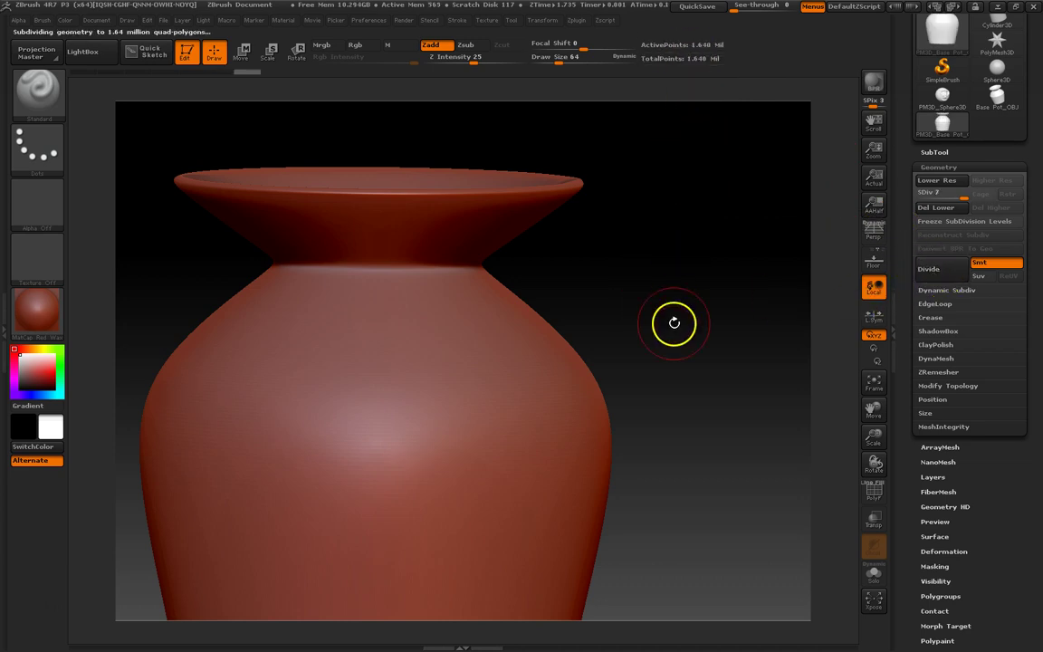
pyautogui.moveTo(373, 394)
pyautogui.mouseDown()
pyautogui.moveTo(342, 508)
pyautogui.moveTo(431, 562)
pyautogui.mouseUp()
pyautogui.hotkey('ctrl', 'z')
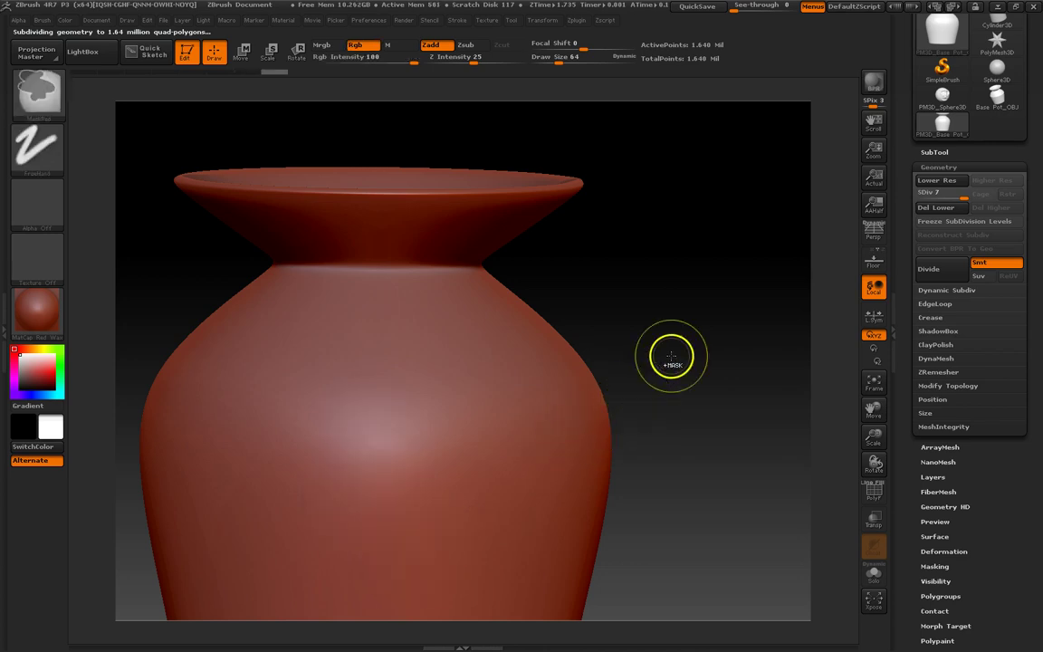
# Select the Dam_Standard brush for carving fine lines into the pot
pyautogui.moveTo(674, 305)
pyautogui.keyDown('alt'); pyautogui.mouseDown()
pyautogui.moveTo(678, 186)
pyautogui.moveTo(624, 293)
pyautogui.moveTo(660, 240)
pyautogui.mouseUp(); pyautogui.keyUp('alt')
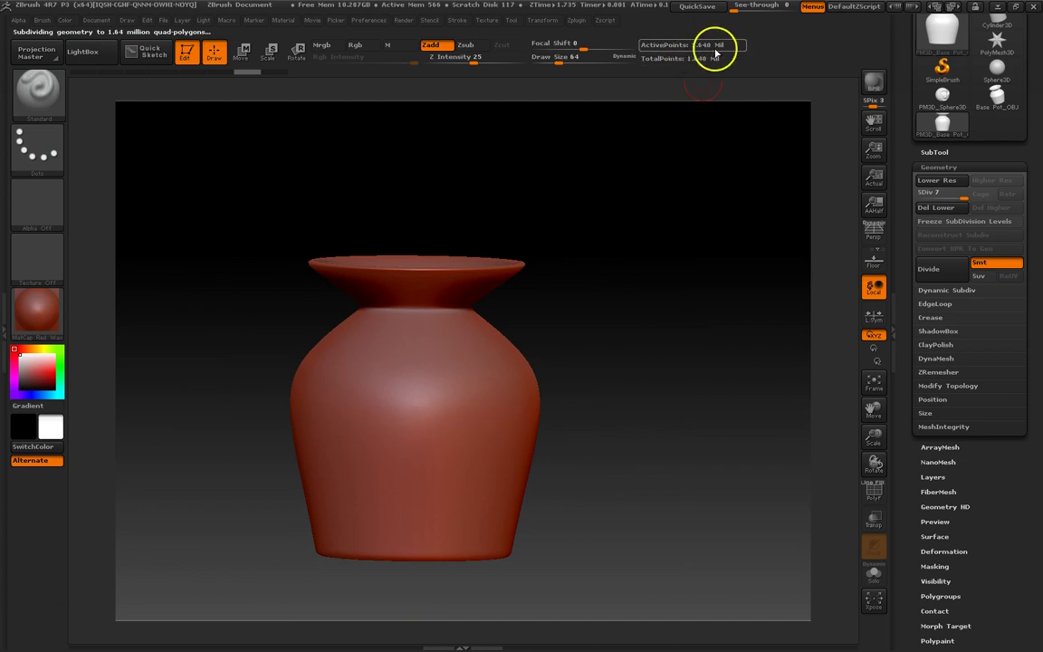
pyautogui.moveTo(588, 285)
pyautogui.mouseDown()
pyautogui.moveTo(570, 356)
pyautogui.moveTo(573, 323)
pyautogui.moveTo(597, 282)
pyautogui.mouseUp()
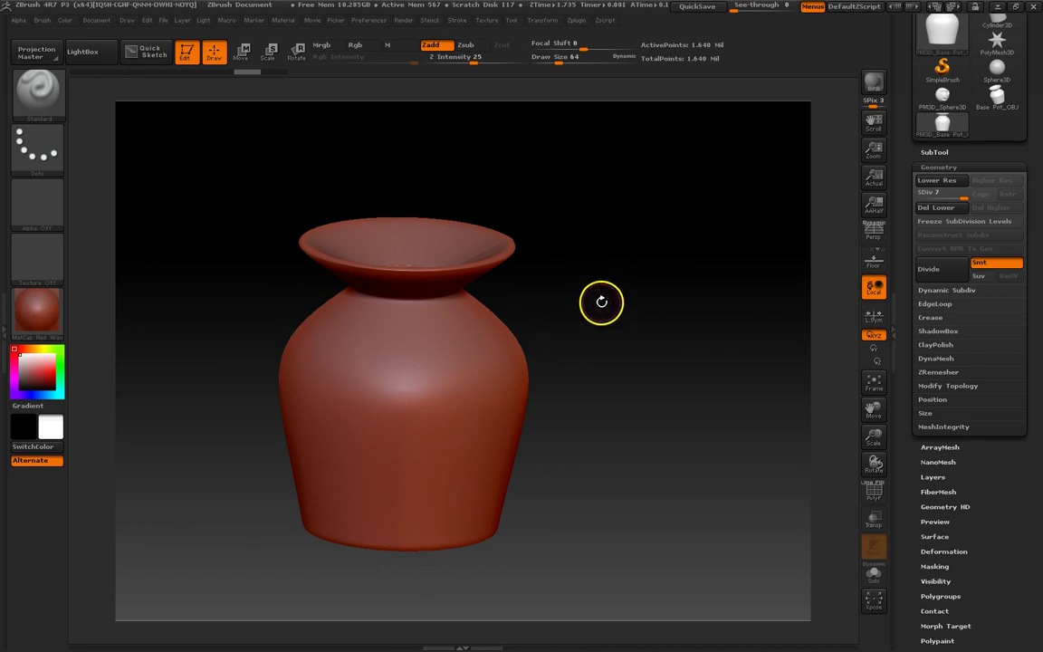
pyautogui.moveTo(593, 273); pyautogui.dragTo(642, 267)
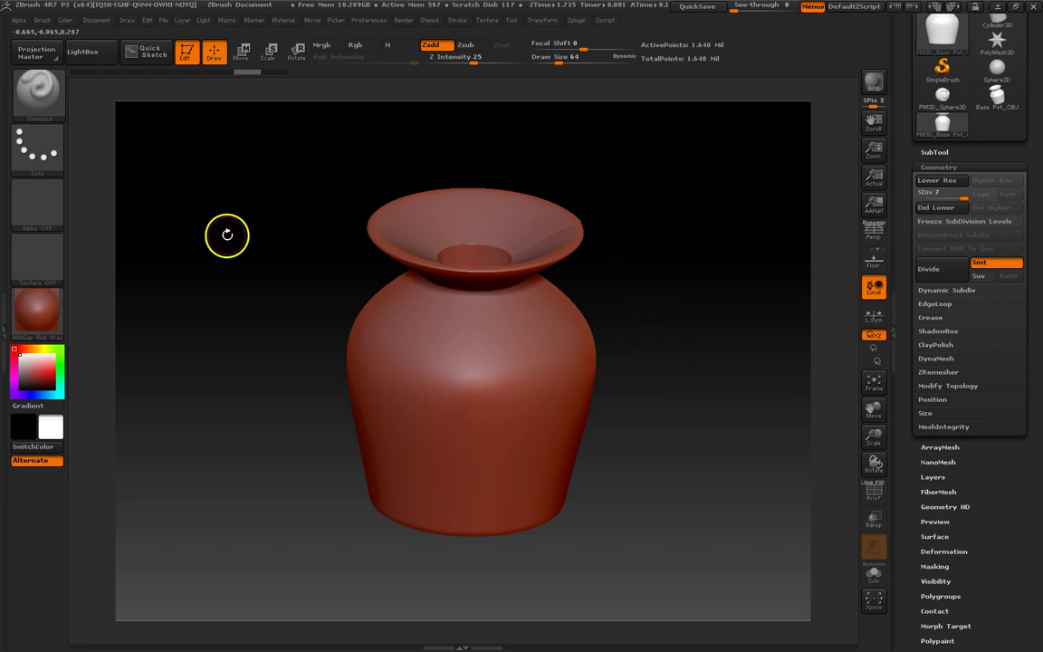
pyautogui.moveTo(204, 263); pyautogui.dragTo(262, 277)
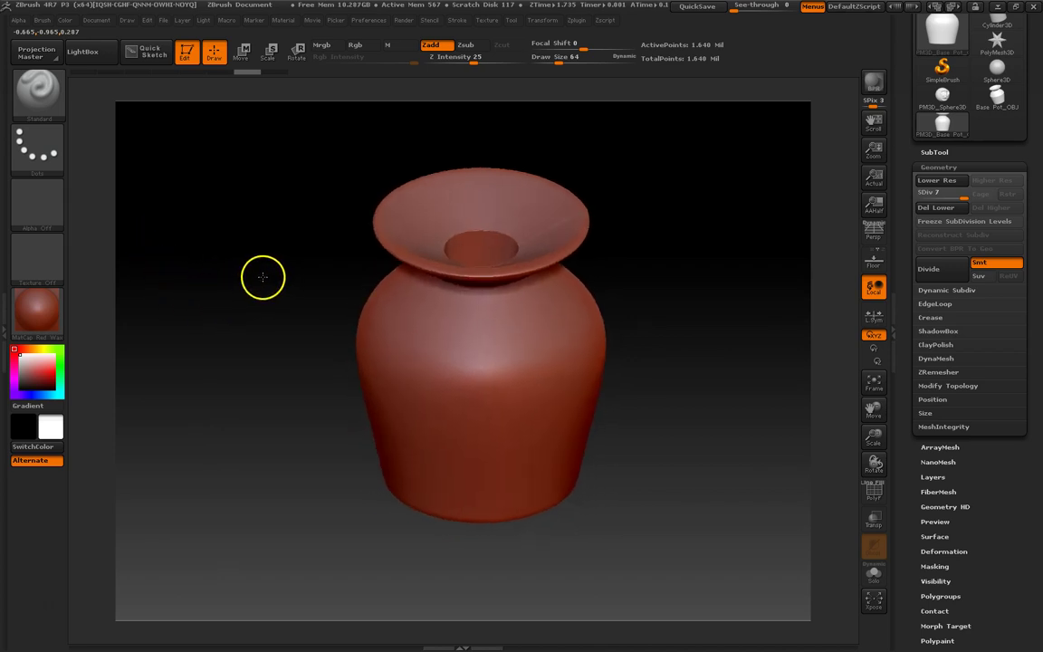
pyautogui.click(38, 94)
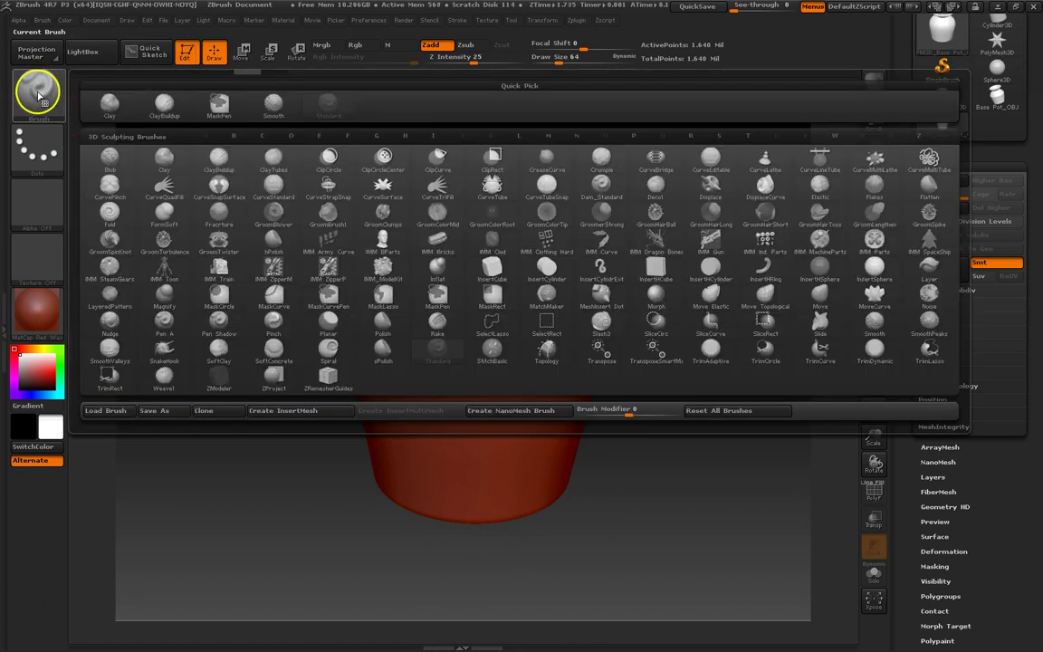
pyautogui.click(77, 116)
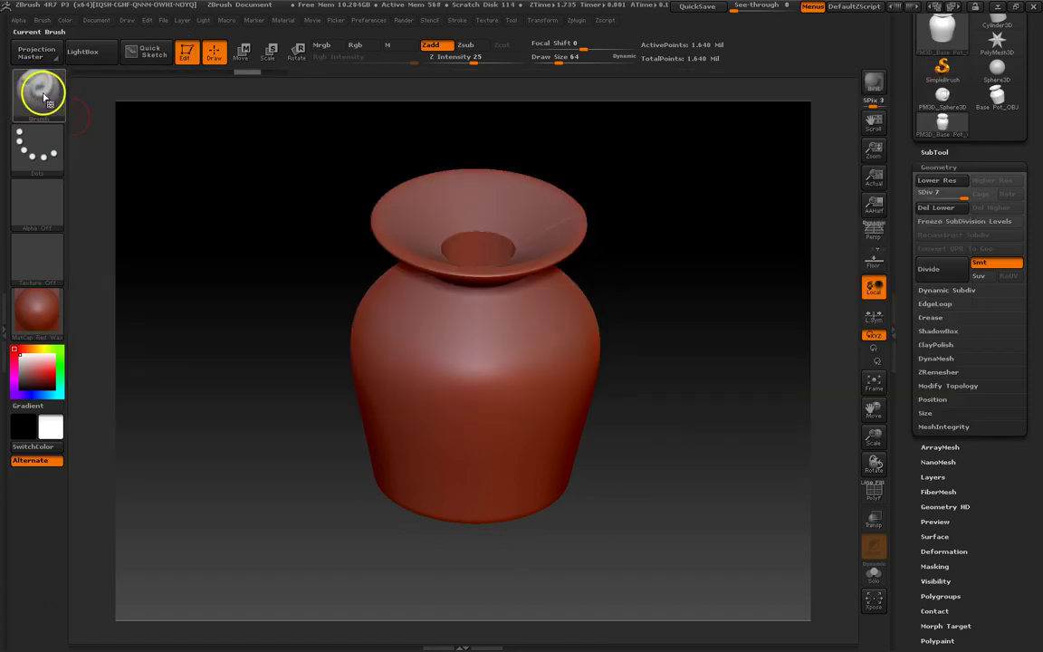
pyautogui.click(43, 97)
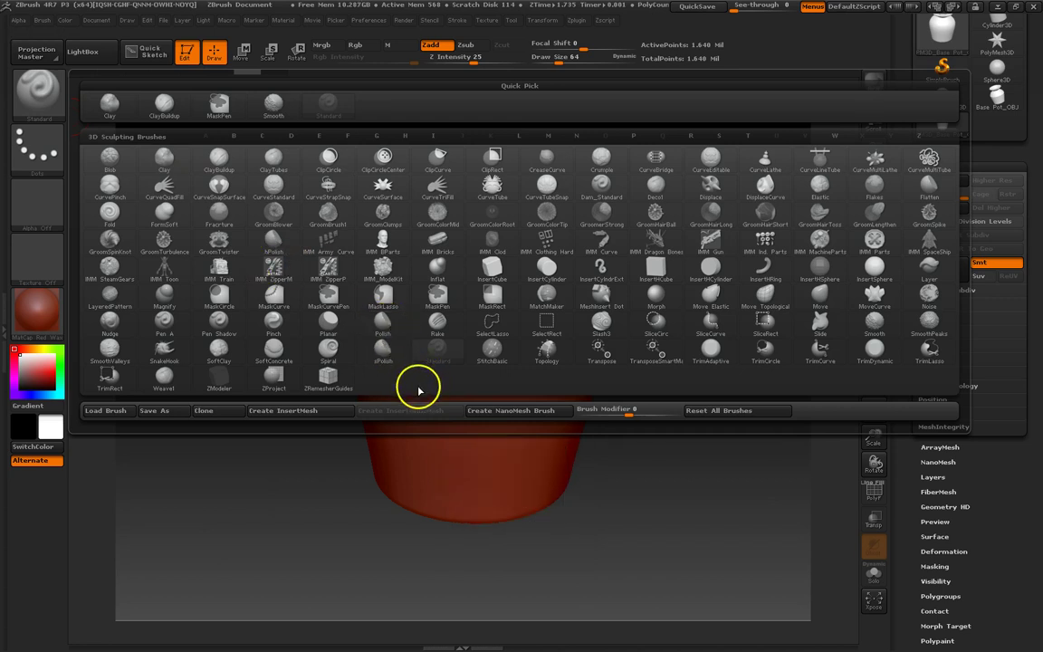
pyautogui.press('d')
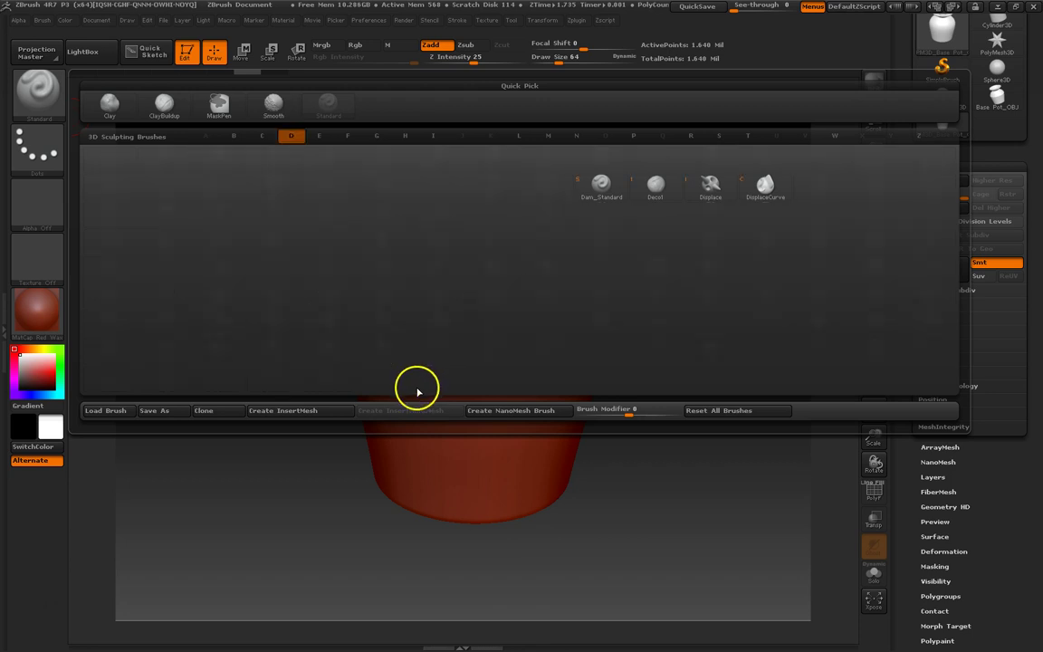
pyautogui.click(601, 183)
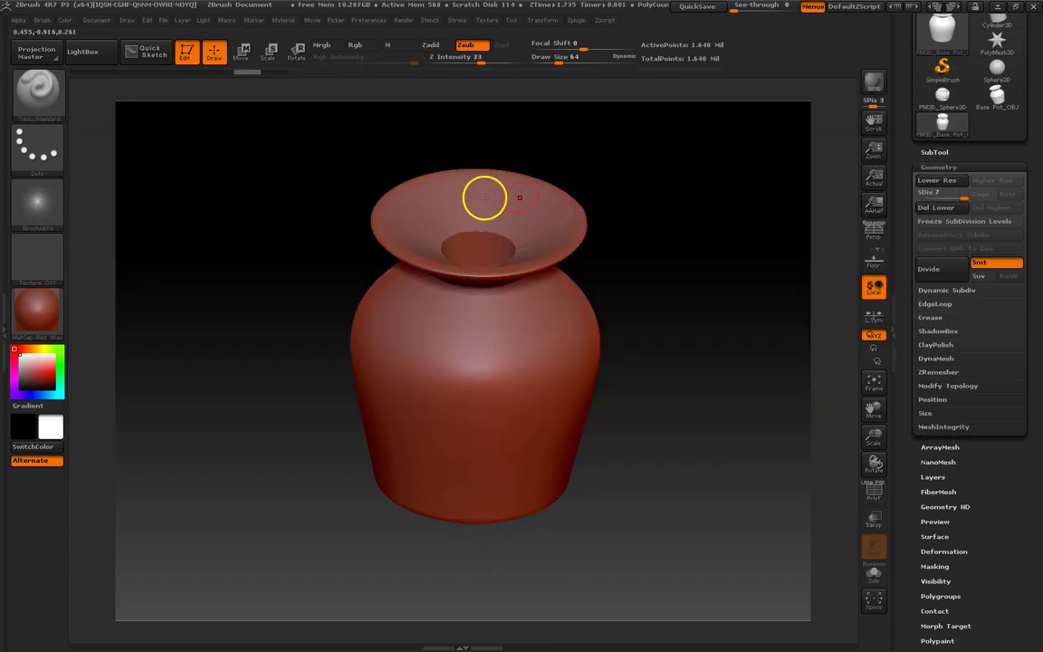
pyautogui.click(38, 88)
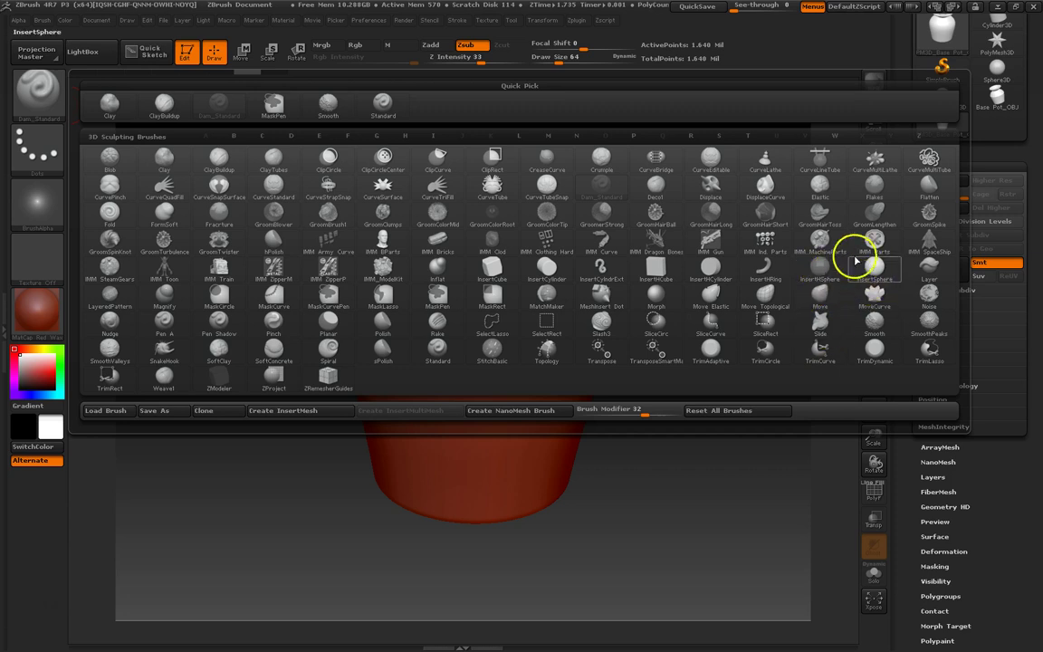
pyautogui.moveTo(818, 235)
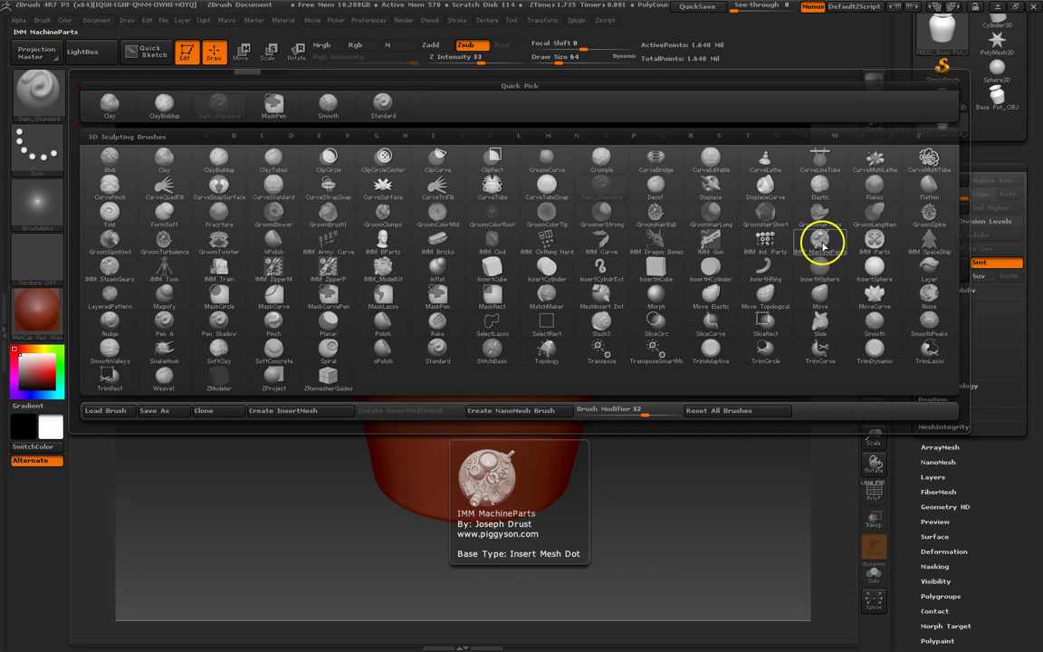
pyautogui.moveTo(650, 237)
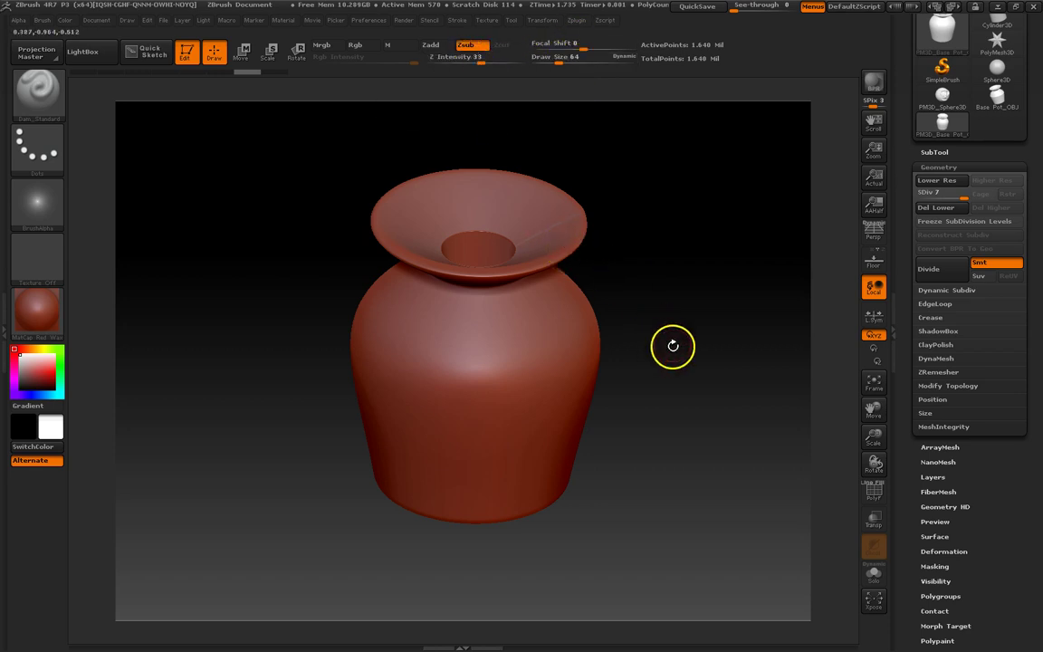
# Set the carving brush's Draw Size to 45 and its Z Intensity to 14
pyautogui.press('space')
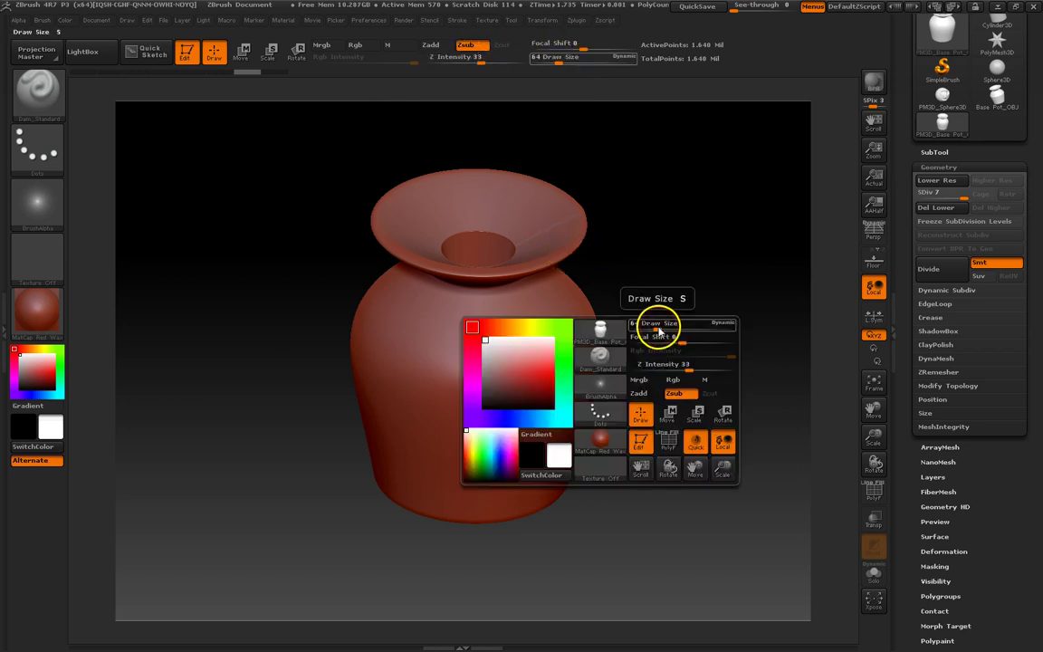
pyautogui.press('space')
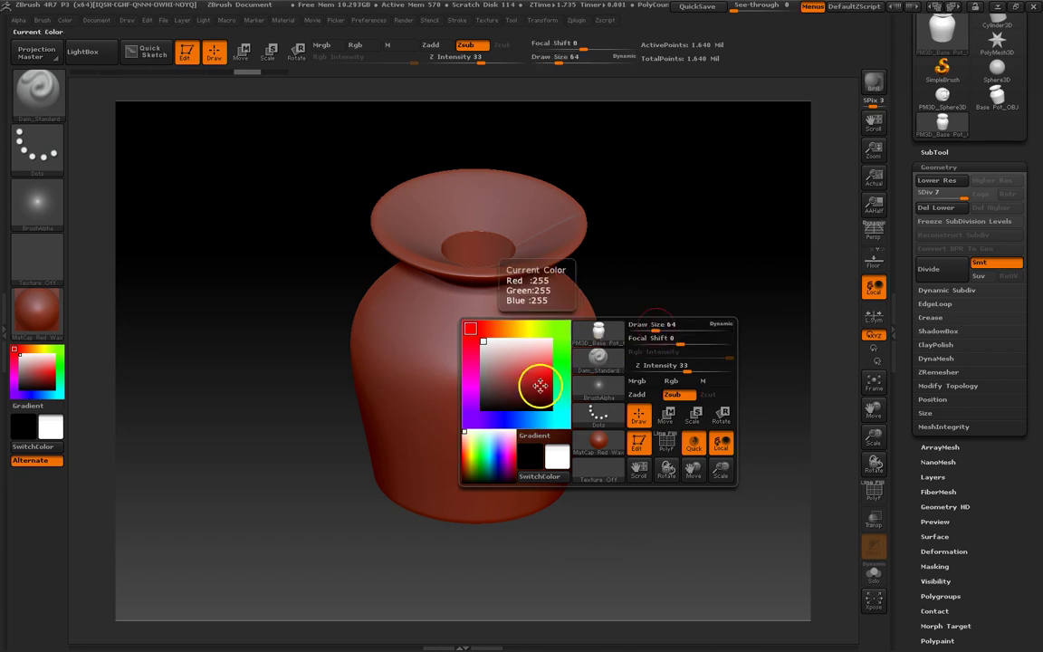
pyautogui.press('space')
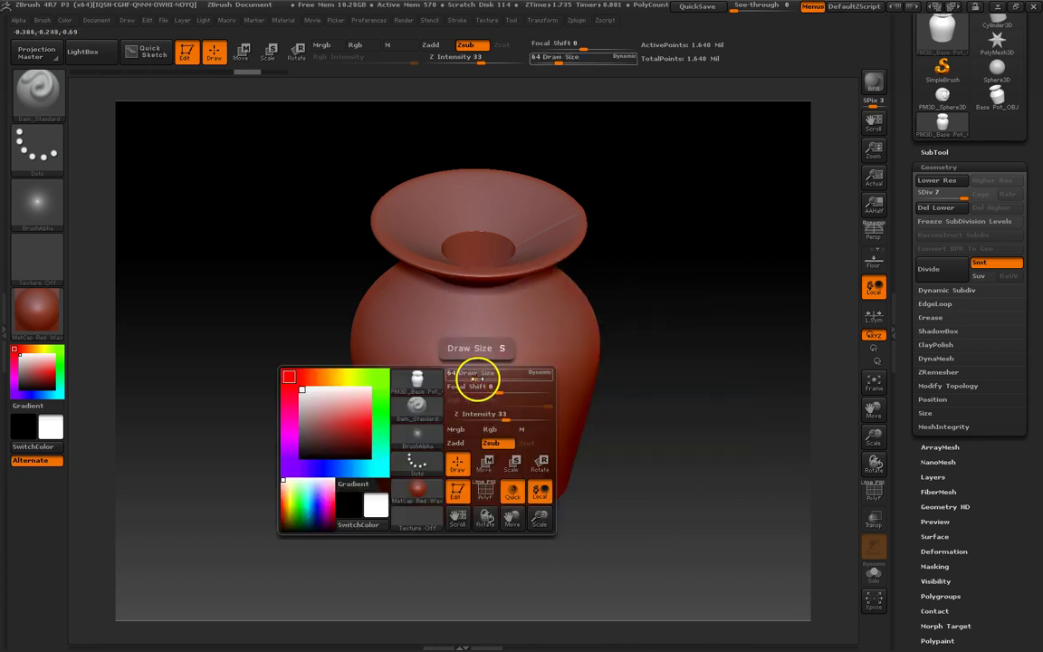
pyautogui.moveTo(492, 414)
pyautogui.mouseDown()
pyautogui.moveTo(481, 417)
pyautogui.moveTo(477, 368)
pyautogui.mouseUp()
pyautogui.press('space')
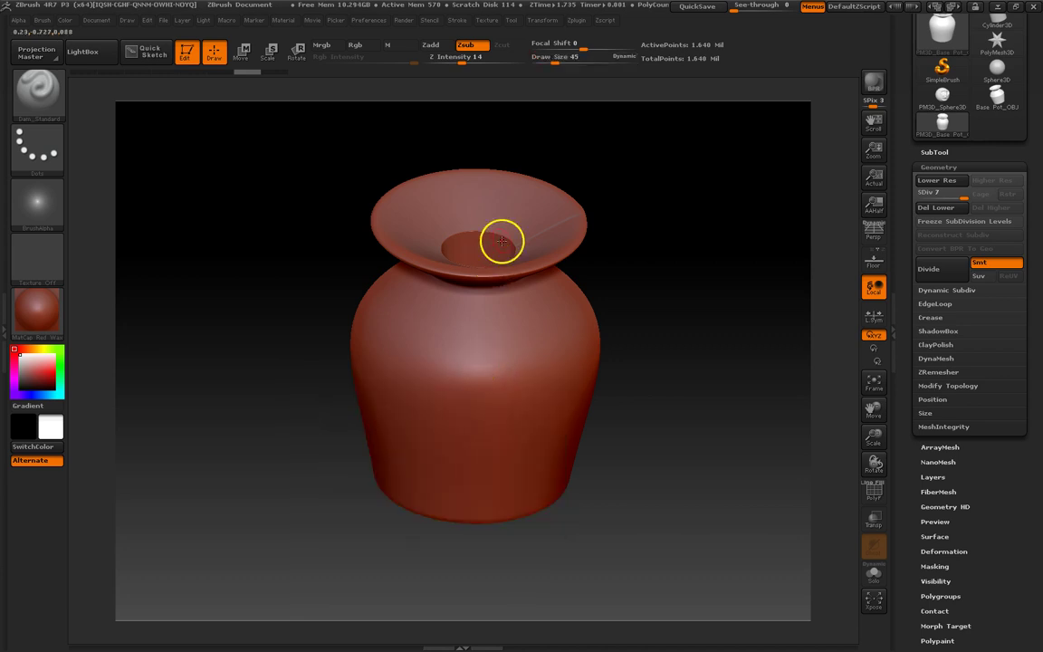
# Carve a crack on the outside of the pot's flared rim, continuing over the lip onto the inner surface
pyautogui.moveTo(457, 350)
pyautogui.mouseDown()
pyautogui.moveTo(466, 428)
pyautogui.moveTo(472, 383)
pyautogui.moveTo(470, 375)
pyautogui.moveTo(464, 483)
pyautogui.moveTo(477, 302)
pyautogui.mouseUp()
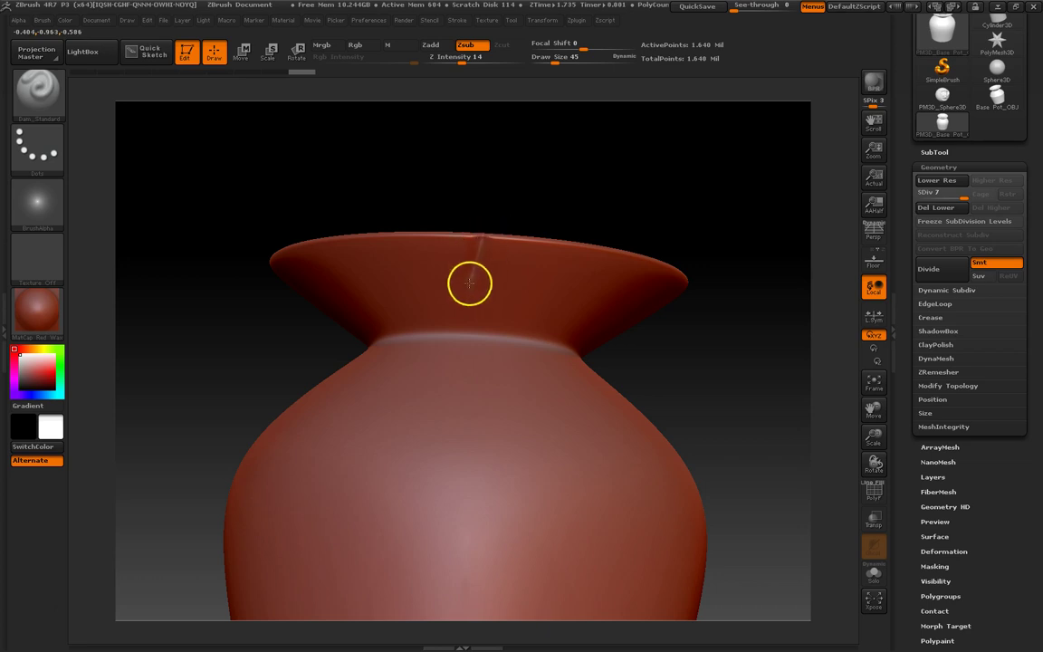
pyautogui.moveTo(498, 227)
pyautogui.mouseDown()
pyautogui.moveTo(510, 249)
pyautogui.moveTo(505, 296)
pyautogui.moveTo(483, 234)
pyautogui.mouseUp()
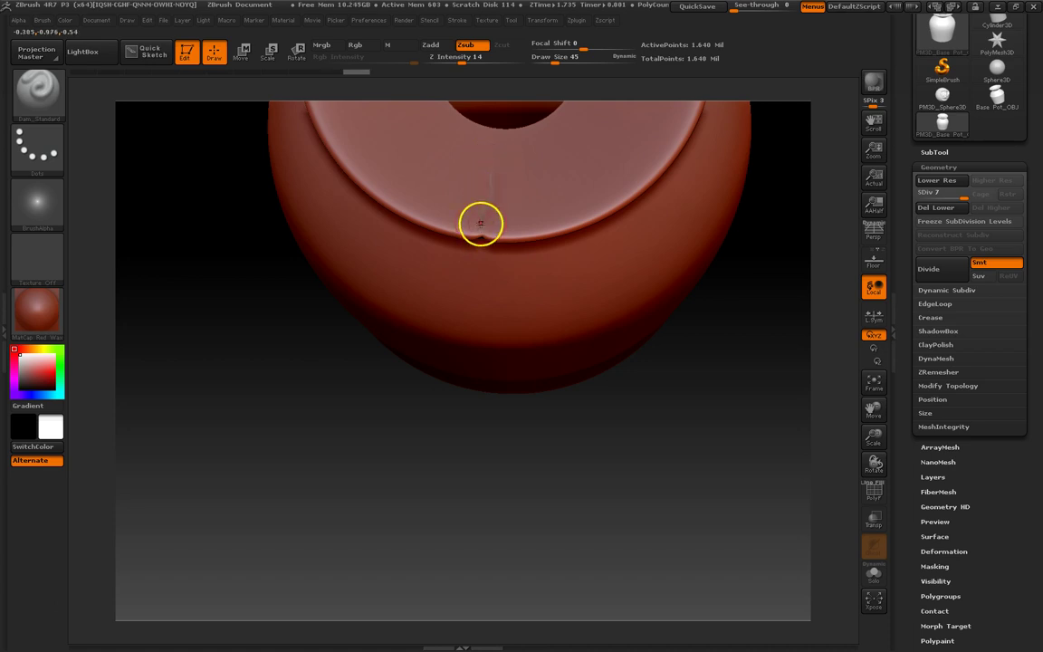
pyautogui.moveTo(504, 237); pyautogui.dragTo(480, 216)
pyautogui.moveTo(480, 240); pyautogui.dragTo(437, 320, button='right')
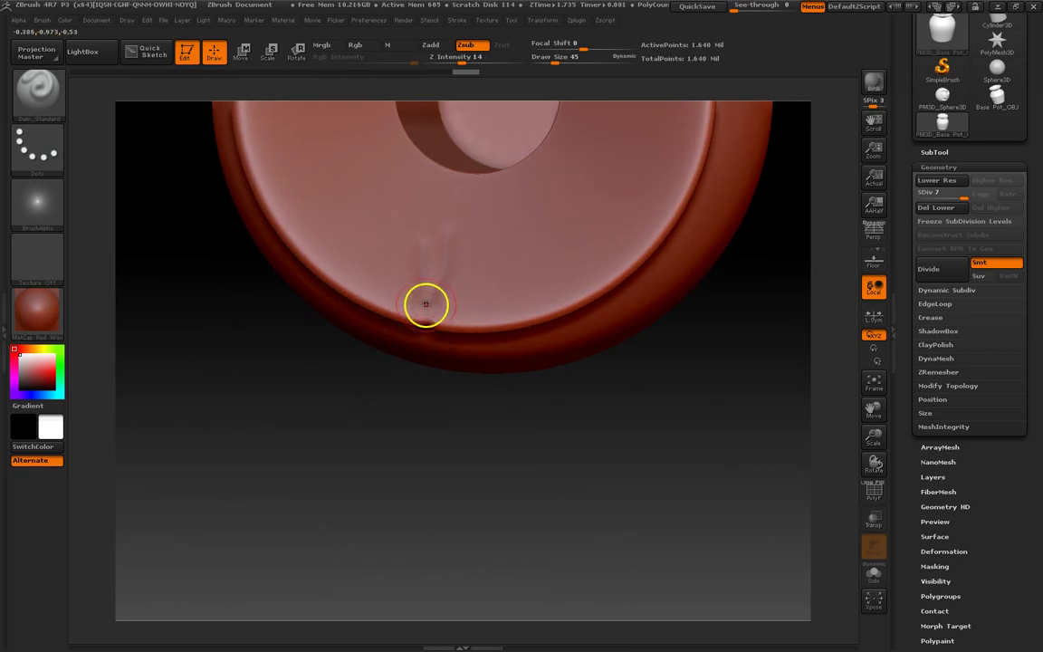
# Reduce the Draw Size to 28 and deepen the rim crack, adding thin curved branches on the inner rim
pyautogui.press('space')
pyautogui.moveTo(425, 302); pyautogui.dragTo(427, 317)
pyautogui.moveTo(404, 215); pyautogui.dragTo(438, 290)
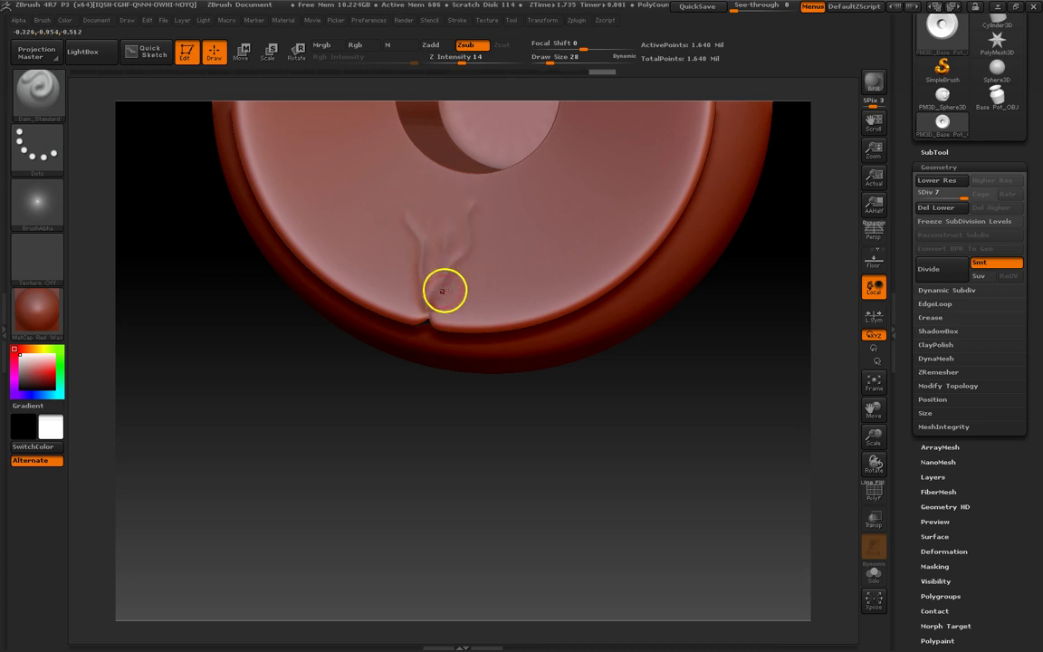
pyautogui.moveTo(439, 337)
pyautogui.mouseDown()
pyautogui.moveTo(444, 149)
pyautogui.moveTo(431, 177)
pyautogui.moveTo(431, 242)
pyautogui.moveTo(436, 177)
pyautogui.moveTo(454, 221)
pyautogui.moveTo(450, 211)
pyautogui.mouseUp()
pyautogui.moveTo(450, 160)
pyautogui.mouseDown()
pyautogui.moveTo(459, 249)
pyautogui.moveTo(475, 270)
pyautogui.moveTo(453, 107)
pyautogui.moveTo(486, 245)
pyautogui.moveTo(480, 95)
pyautogui.moveTo(496, 150)
pyautogui.moveTo(507, 105)
pyautogui.moveTo(475, 101)
pyautogui.moveTo(484, 168)
pyautogui.mouseUp()
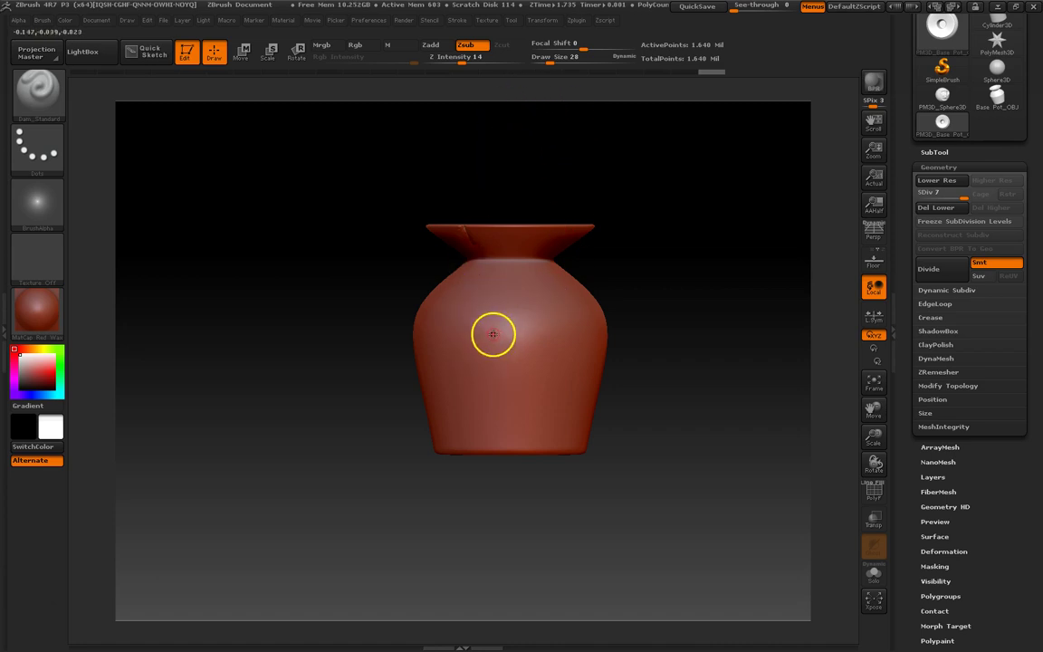
# Try carving freehand looping lines across the front of the pot's body, and undo them
pyautogui.moveTo(470, 313)
pyautogui.mouseDown()
pyautogui.moveTo(502, 386)
pyautogui.moveTo(477, 338)
pyautogui.moveTo(486, 375)
pyautogui.mouseUp()
pyautogui.moveTo(487, 376); pyautogui.dragTo(487, 381, button='right')
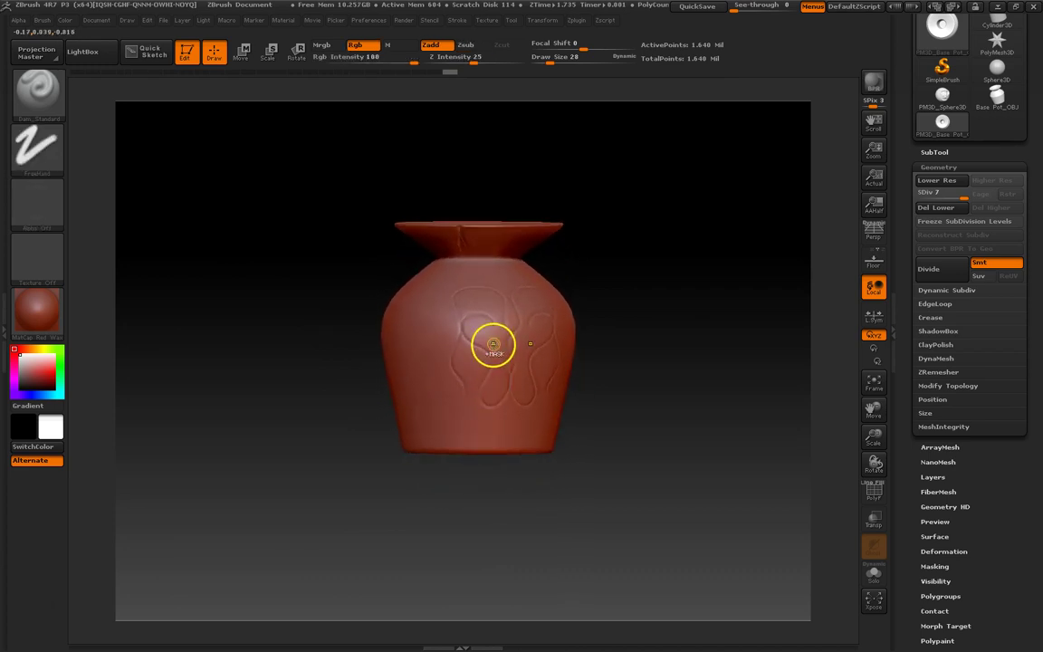
pyautogui.hotkey('ctrl', 'z')
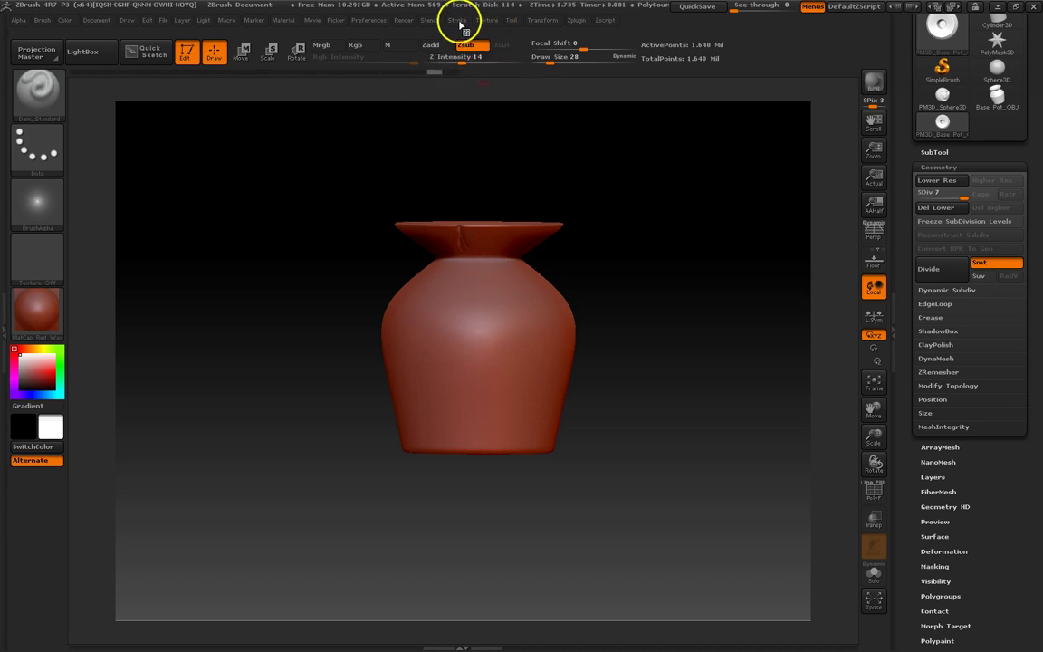
# Turn on radial symmetry in the Transform settings and test a stroke on the front of the pot
pyautogui.click(487, 20)
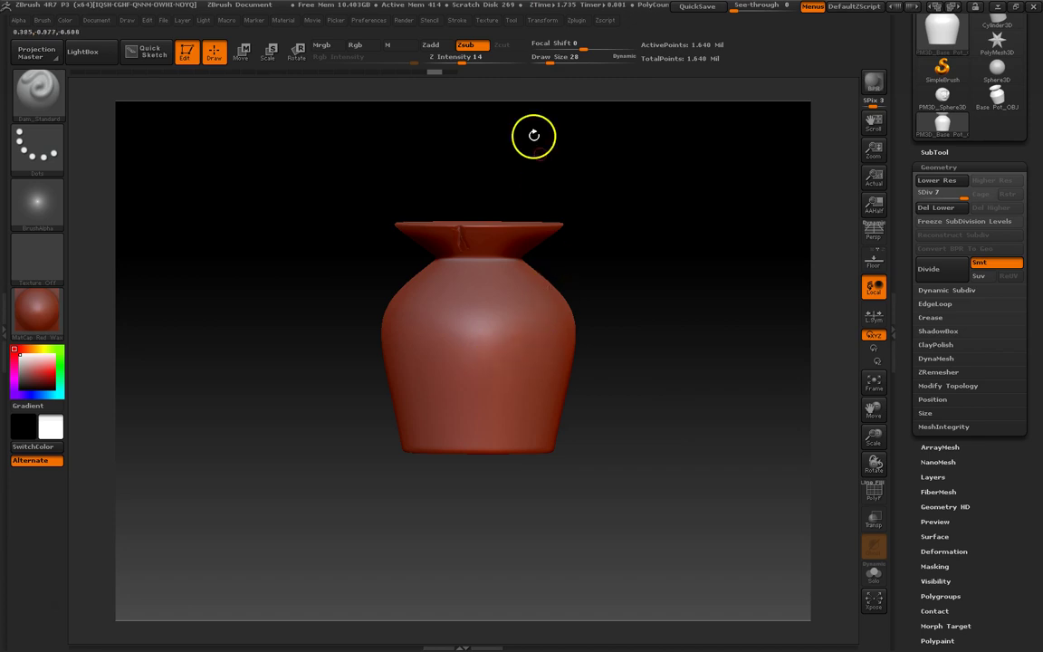
pyautogui.click(539, 20)
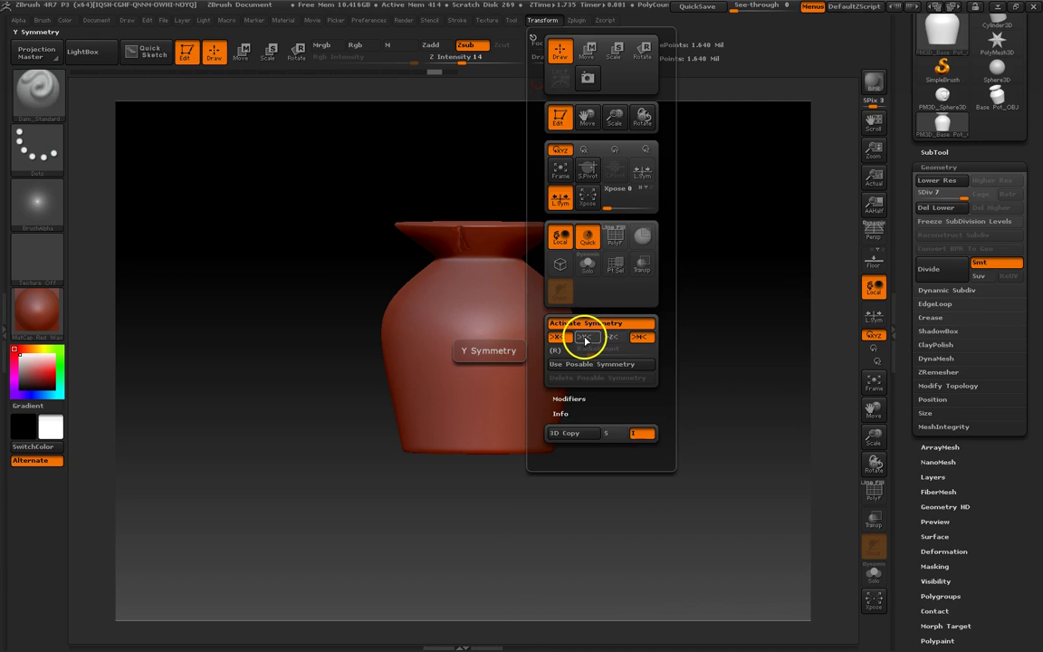
pyautogui.click(558, 352)
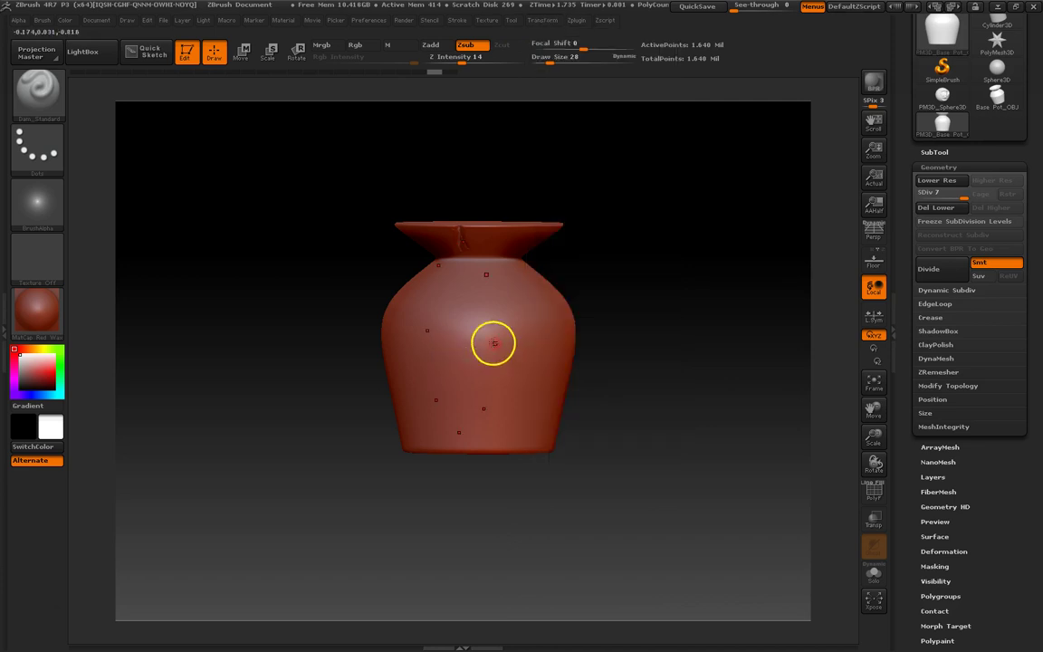
pyautogui.moveTo(489, 348)
pyautogui.mouseDown()
pyautogui.moveTo(496, 321)
pyautogui.moveTo(517, 372)
pyautogui.mouseUp()
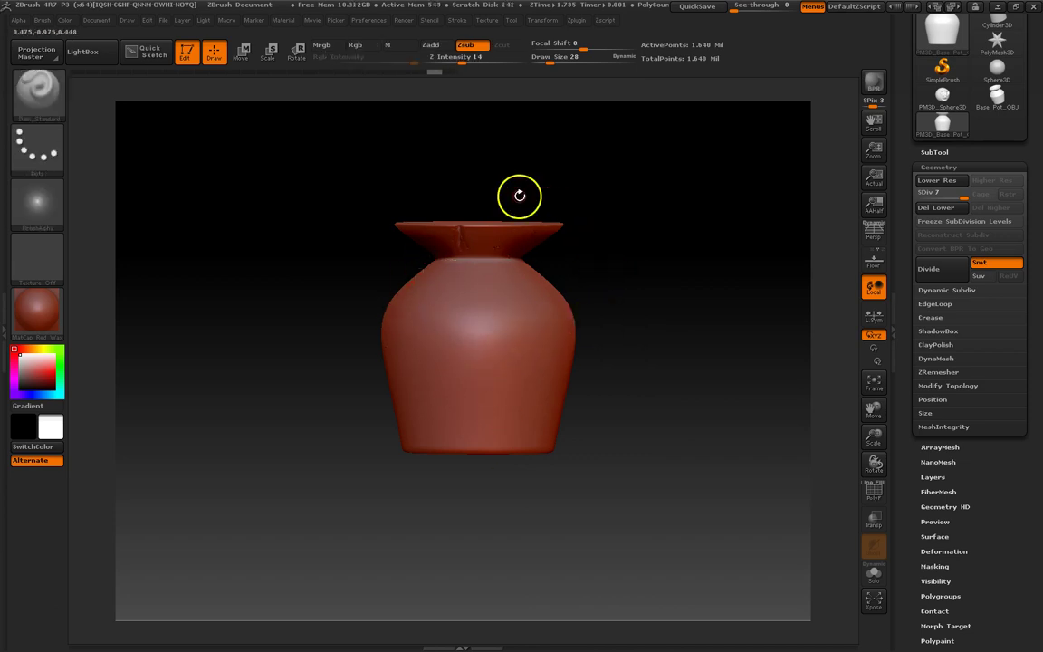
# Switch the radial symmetry from the X to the Y axis and test wavy vertical lines around the body
pyautogui.click(543, 20)
pyautogui.click(562, 337)
pyautogui.click(587, 337)
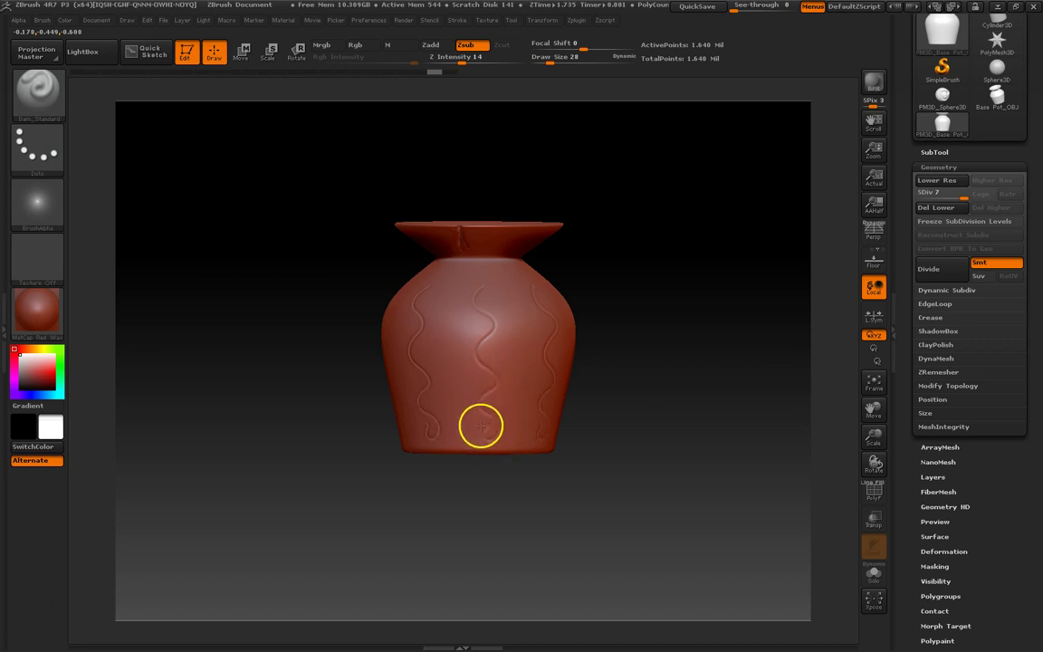
pyautogui.moveTo(411, 387)
pyautogui.mouseDown()
pyautogui.moveTo(510, 372)
pyautogui.moveTo(448, 372)
pyautogui.moveTo(437, 405)
pyautogui.moveTo(470, 290)
pyautogui.moveTo(472, 333)
pyautogui.moveTo(458, 375)
pyautogui.mouseUp()
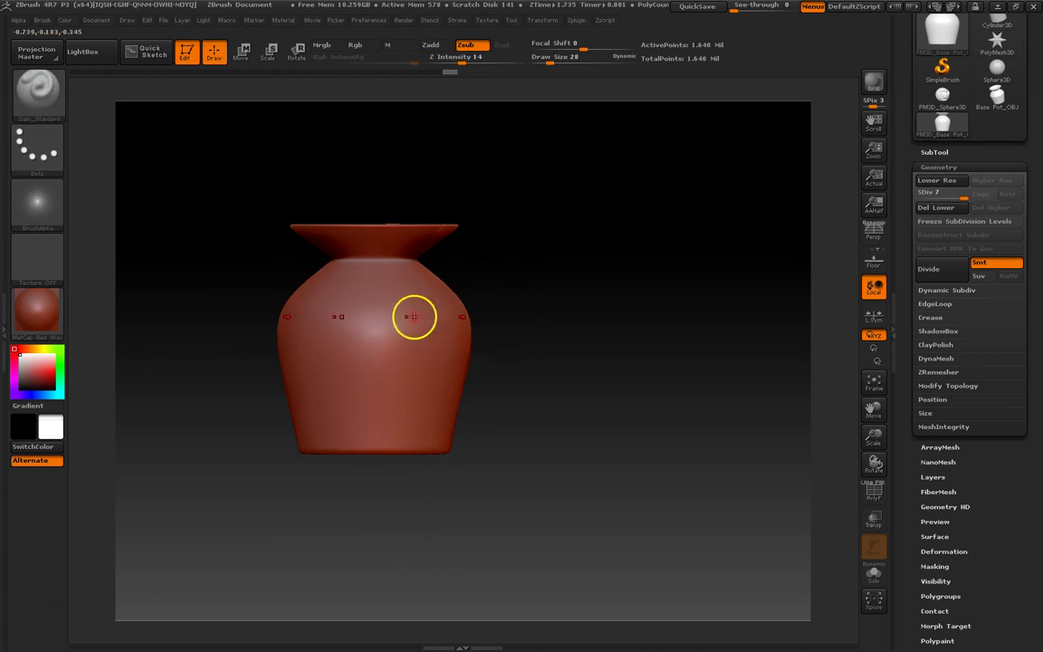
# Set the Dam_Standard brush's Z Intensity to 22
pyautogui.press('space')
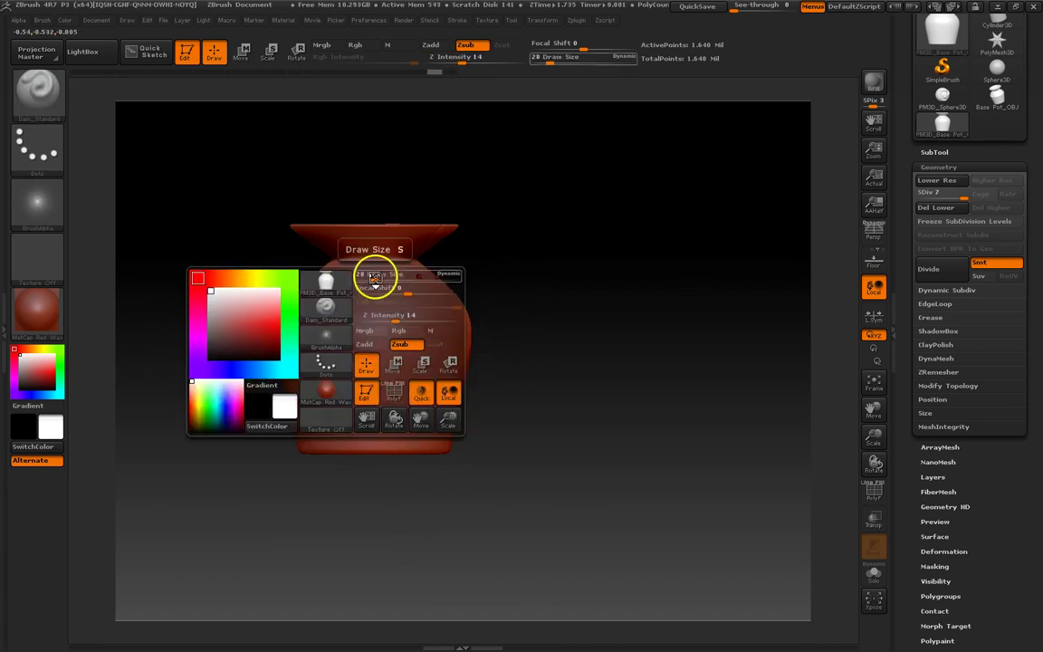
pyautogui.moveTo(396, 321); pyautogui.dragTo(401, 321)
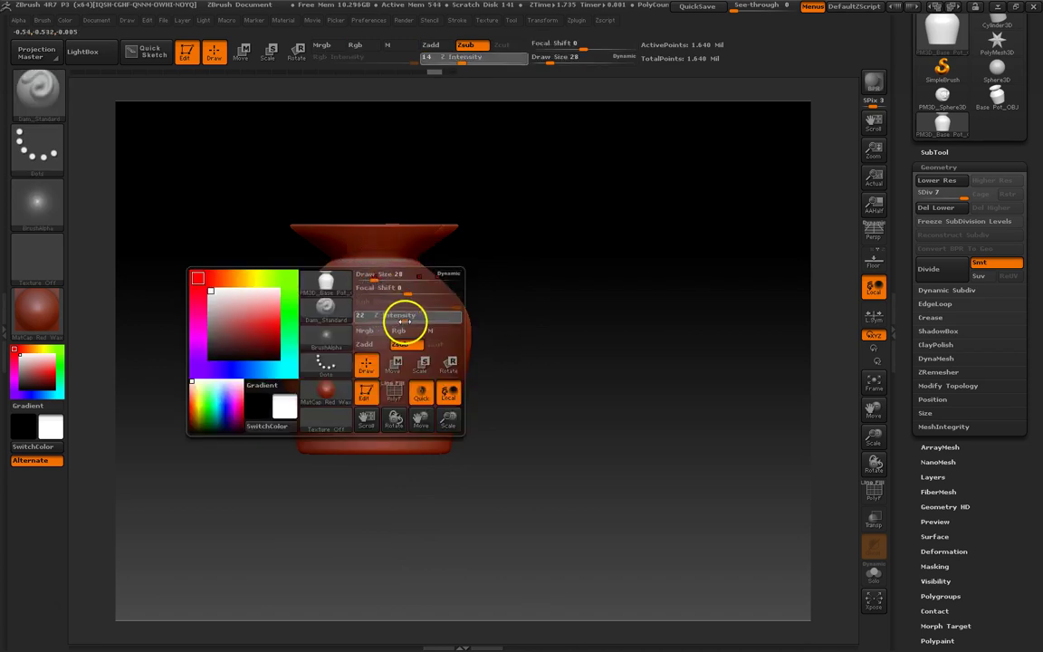
pyautogui.press('space')
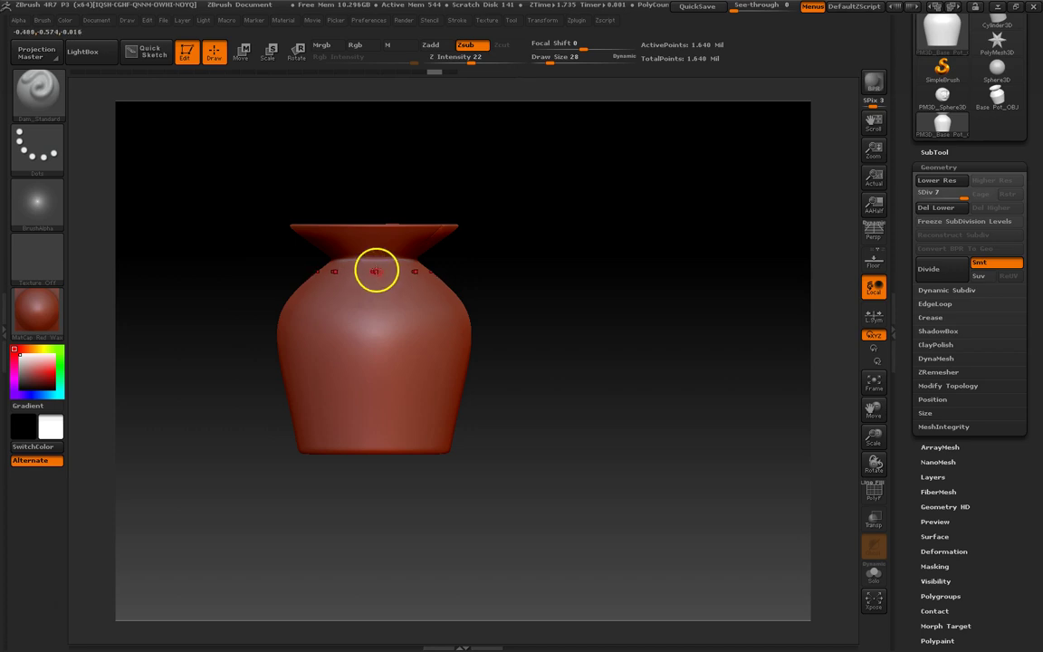
# Try carving long straight grooves down the pot's body with radial symmetry, and undo them
pyautogui.moveTo(374, 371); pyautogui.dragTo(372, 425)
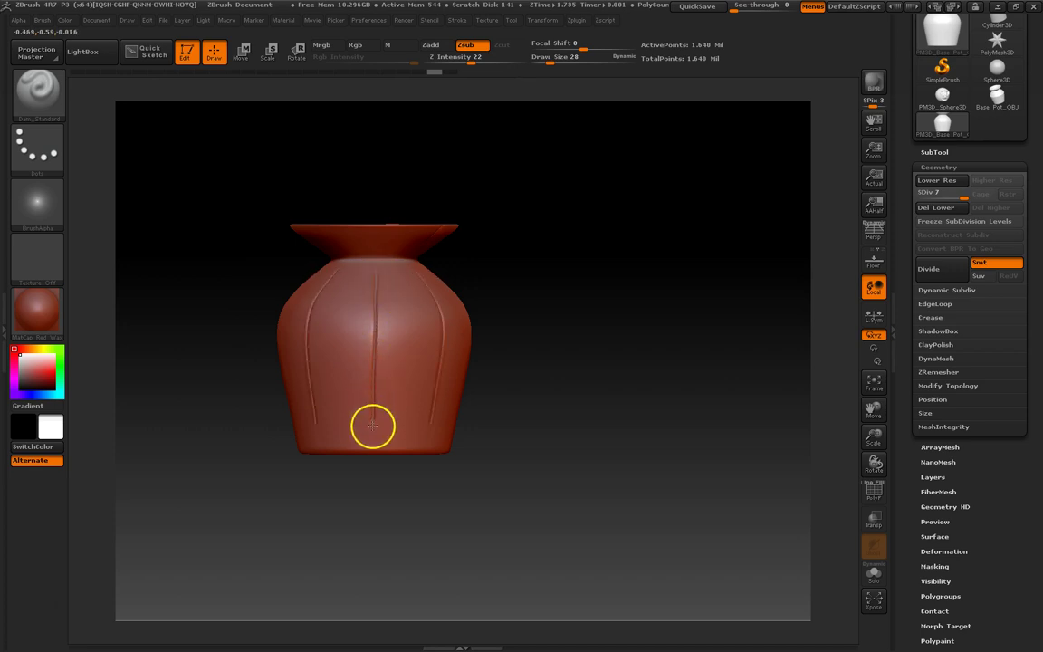
pyautogui.moveTo(356, 319)
pyautogui.mouseDown()
pyautogui.moveTo(302, 318)
pyautogui.moveTo(343, 322)
pyautogui.mouseUp()
pyautogui.press('ctrl')
pyautogui.hotkey('ctrl', 'z')
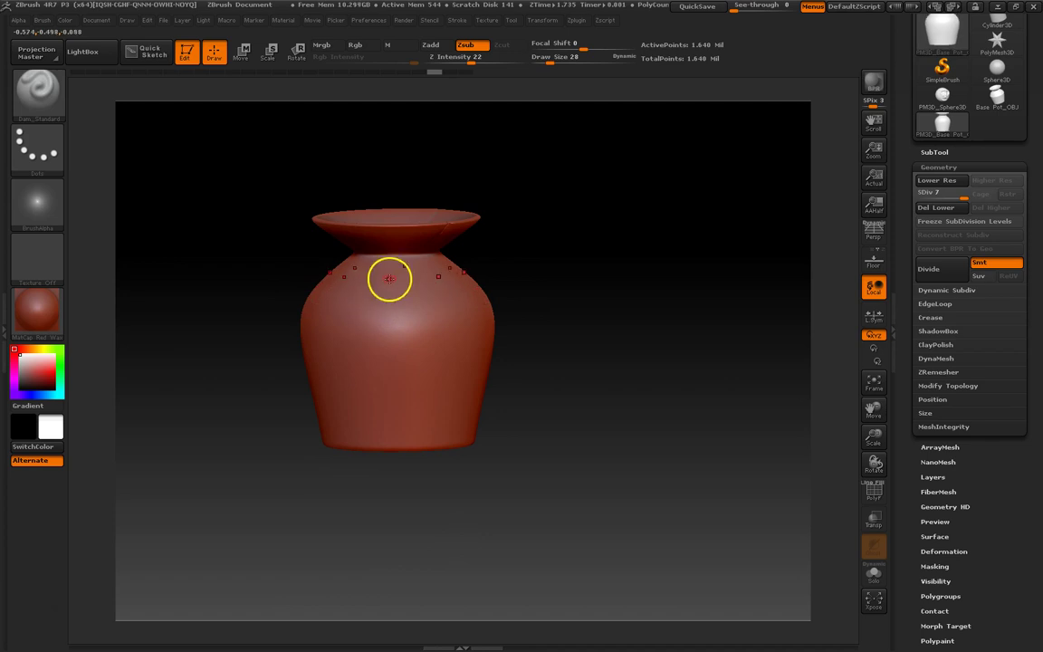
# Carve short vertical grooves around the pot's shoulder, just below the neck
pyautogui.moveTo(390, 279); pyautogui.dragTo(584, 331)
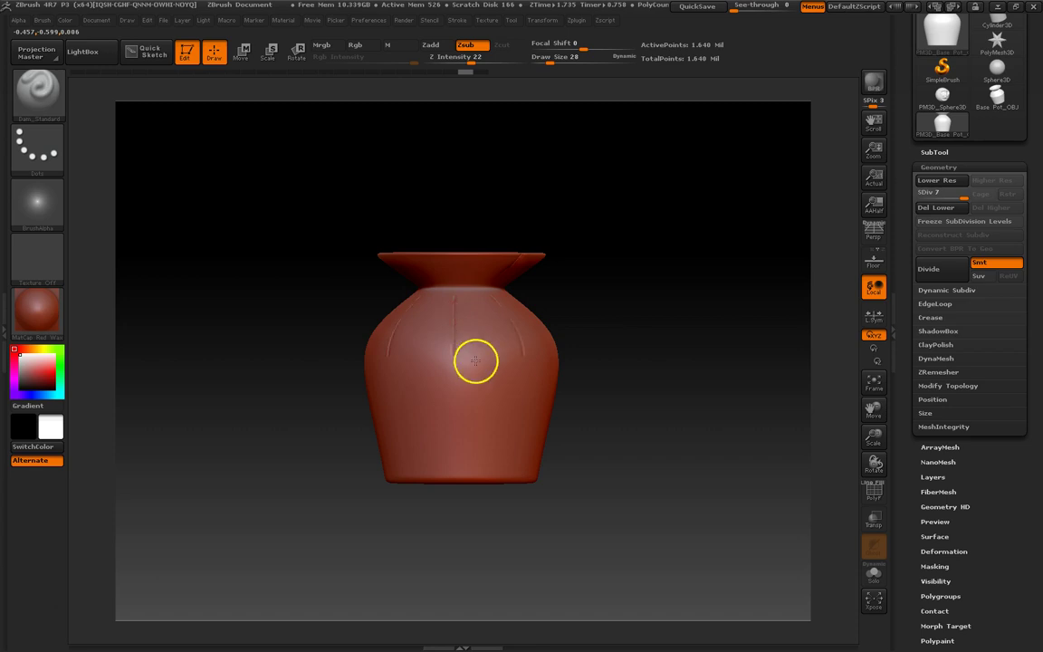
# Increase the radial symmetry count and carve closely spaced straight vertical grooves from the pot's shoulder down to its base
pyautogui.moveTo(486, 392)
pyautogui.mouseDown()
pyautogui.moveTo(488, 438)
pyautogui.moveTo(447, 403)
pyautogui.moveTo(527, 387)
pyautogui.moveTo(401, 403)
pyautogui.mouseUp()
pyautogui.press('shift')
pyautogui.press('ctrl')
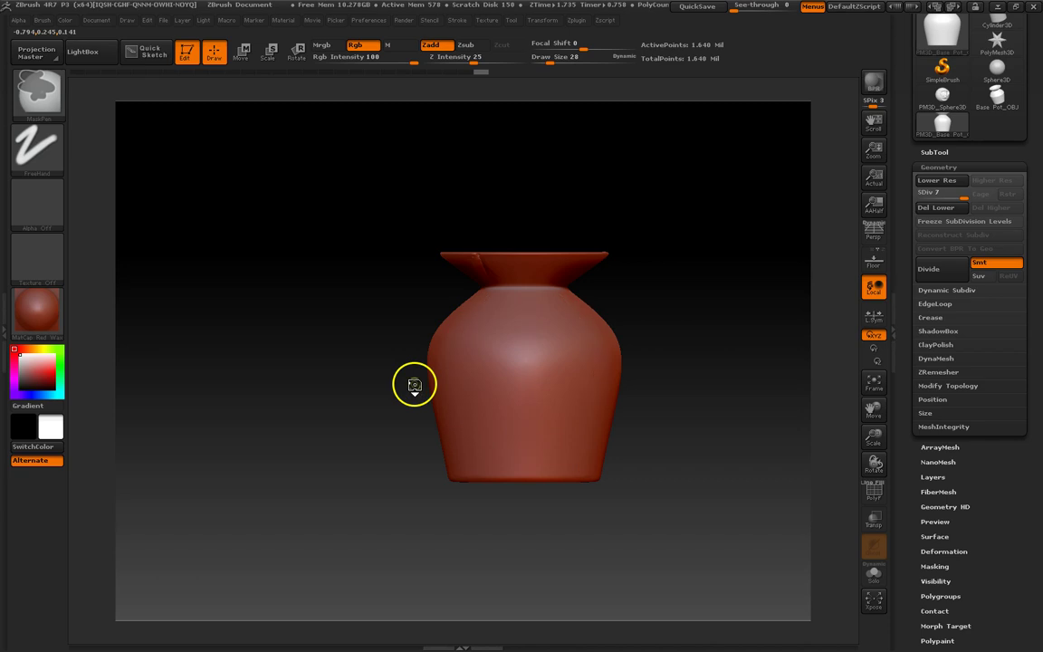
pyautogui.click(542, 20)
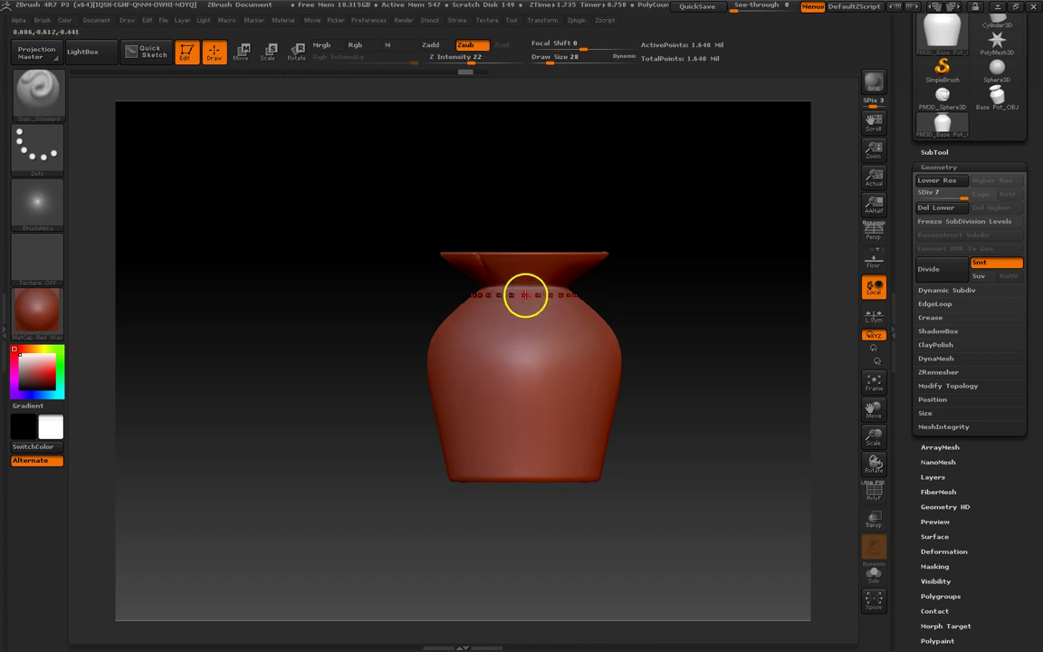
pyautogui.moveTo(527, 297); pyautogui.dragTo(528, 455)
pyautogui.moveTo(405, 365); pyautogui.dragTo(522, 408)
pyautogui.moveTo(421, 245); pyautogui.dragTo(586, 312)
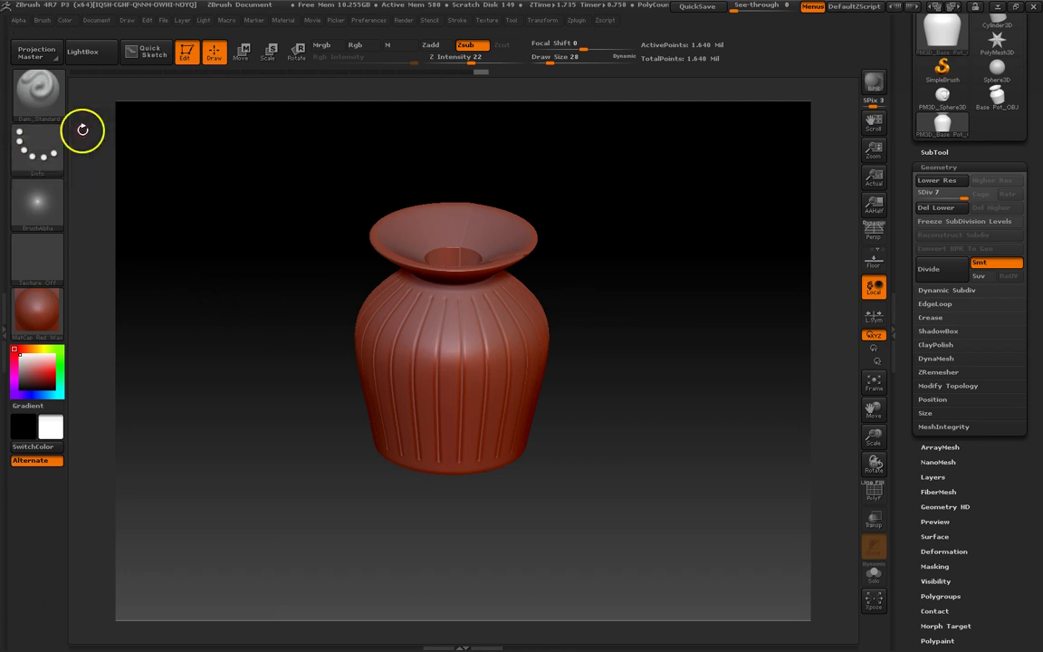
# Switch to the Inflat brush and turn off the radial symmetry
pyautogui.click(38, 96)
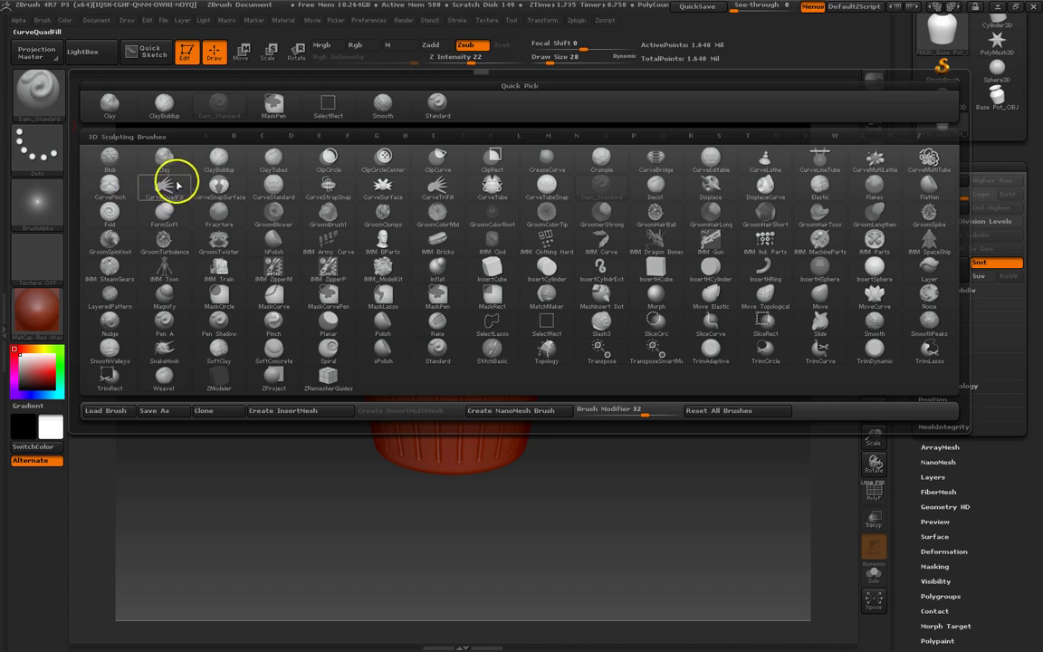
pyautogui.press('i')
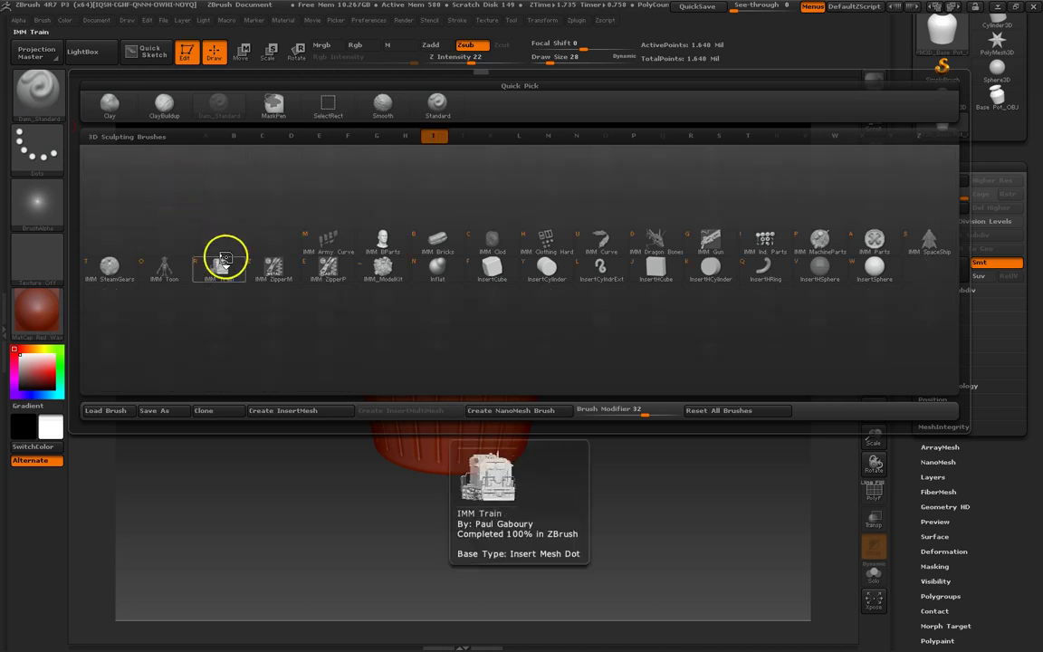
pyautogui.click(434, 270)
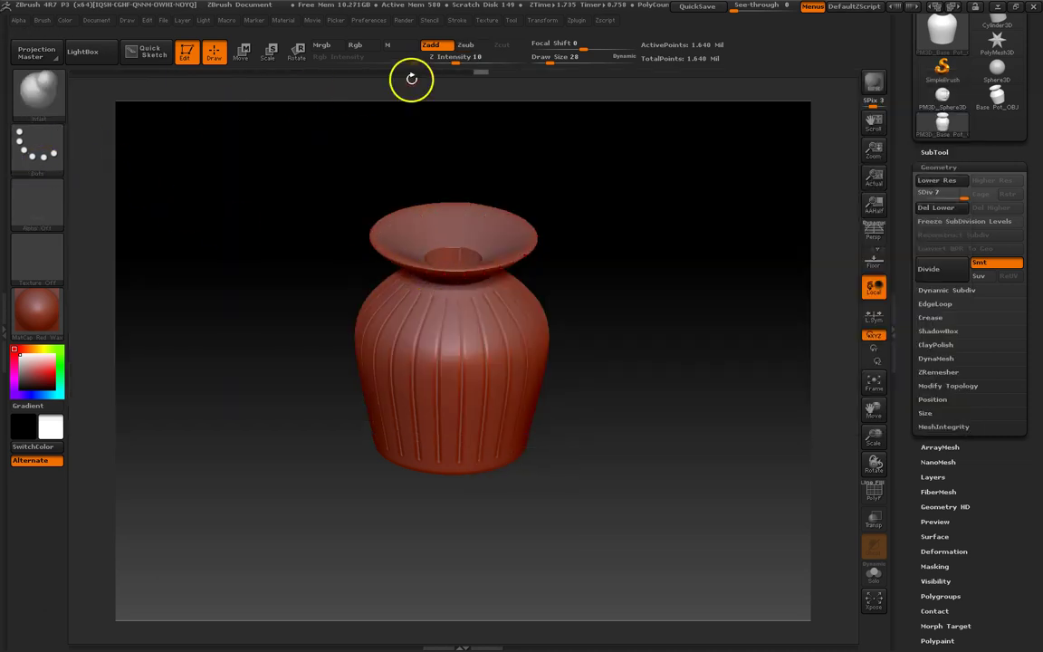
pyautogui.click(543, 20)
pyautogui.click(582, 323)
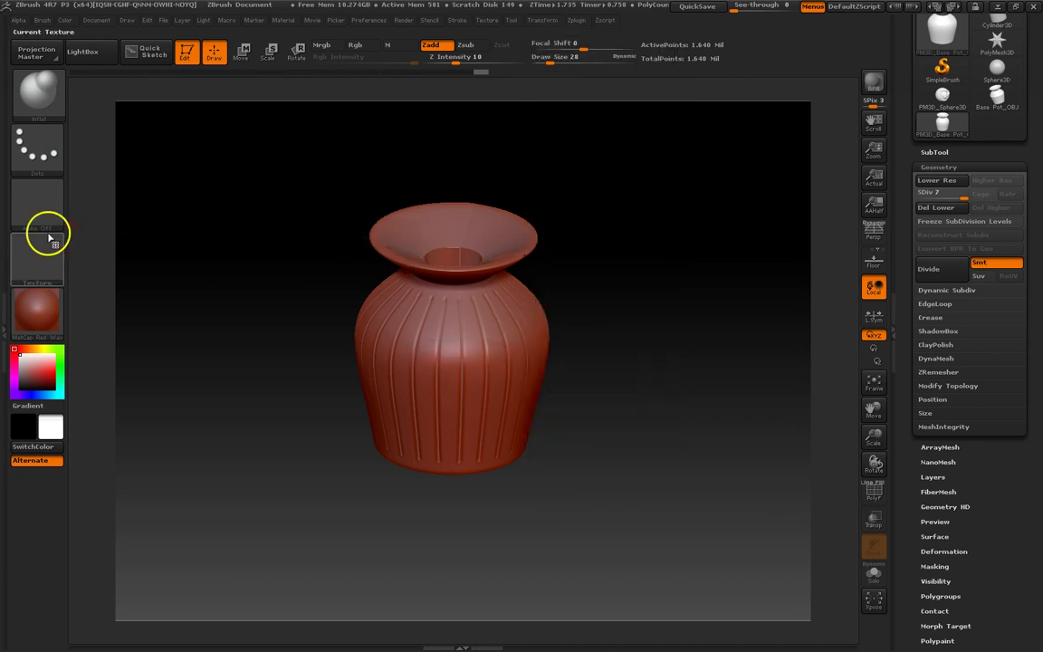
# Load Alpha 08 into the Inflat brush and set the Draw Size to 145
pyautogui.click(34, 201)
pyautogui.click(40, 196)
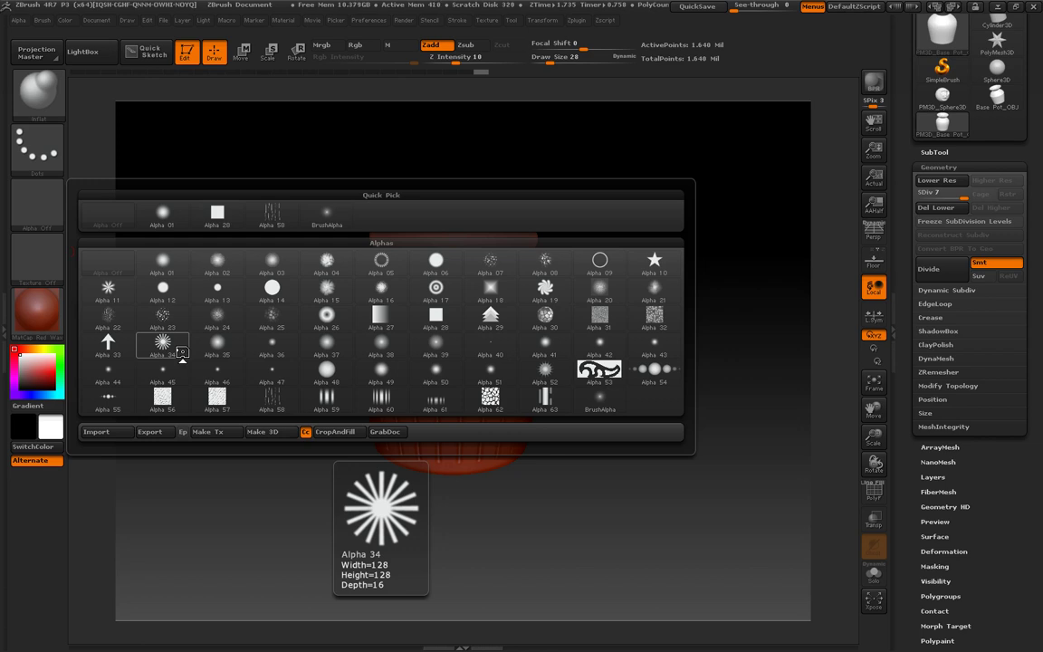
pyautogui.click(168, 321)
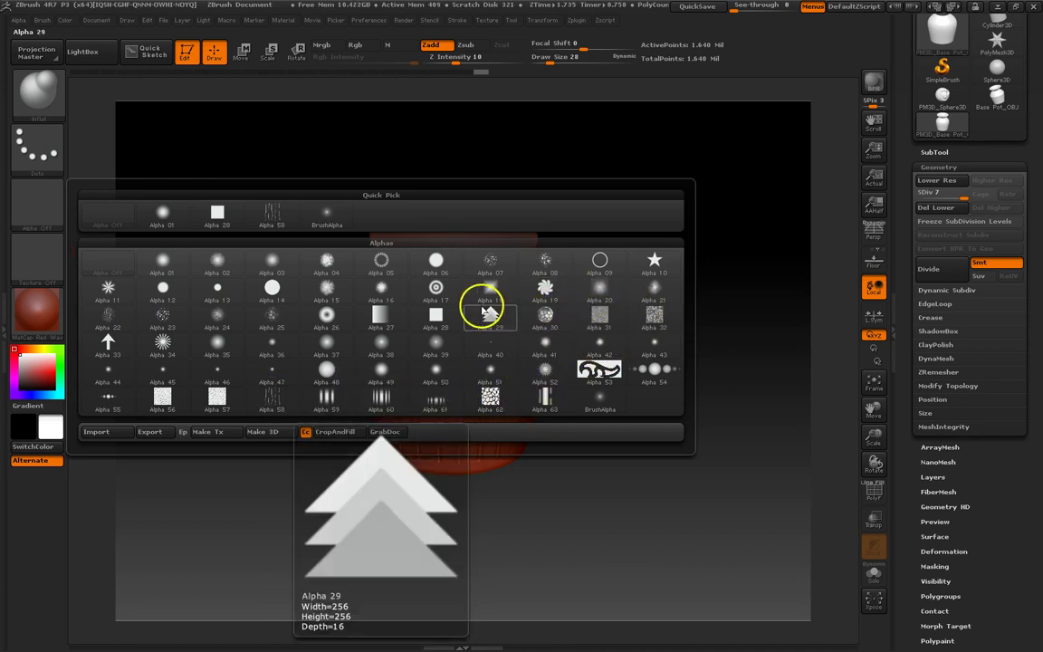
pyautogui.click(547, 268)
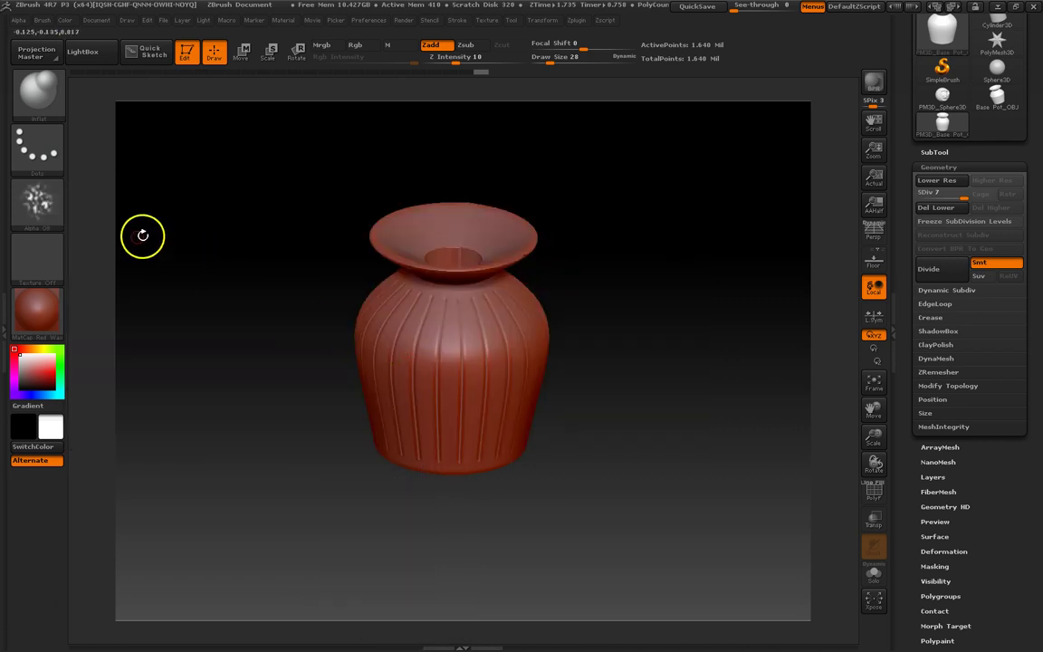
pyautogui.keyDown('alt'); pyautogui.moveTo(453, 313); pyautogui.dragTo(404, 533, button='right'); pyautogui.keyUp('alt')
pyautogui.press('space')
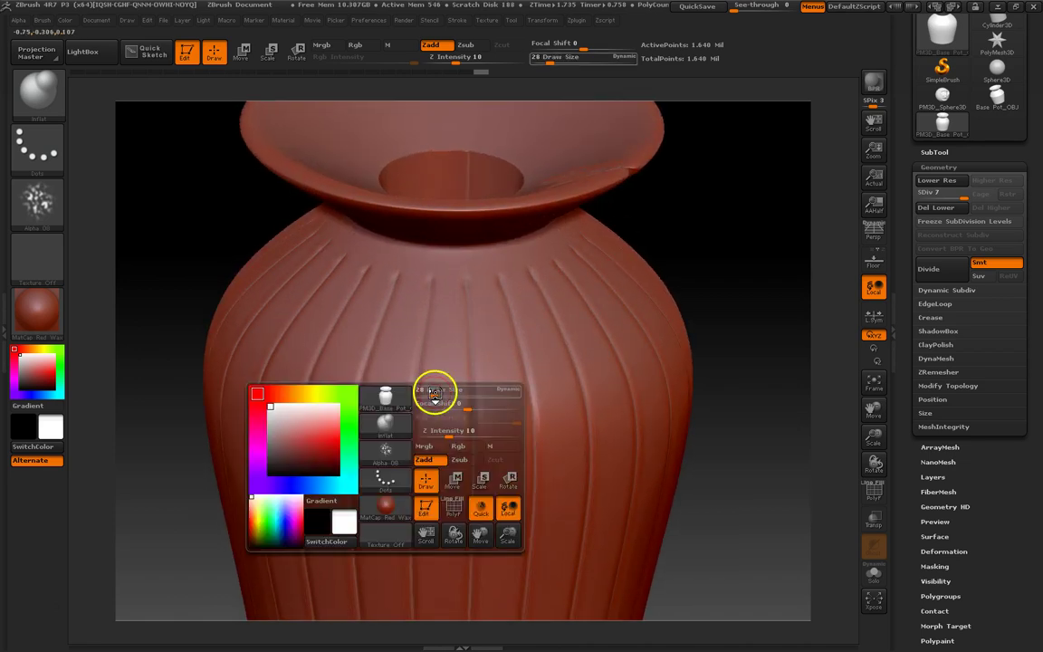
pyautogui.moveTo(444, 391)
pyautogui.mouseDown()
pyautogui.moveTo(443, 372)
pyautogui.moveTo(441, 386)
pyautogui.moveTo(473, 396)
pyautogui.mouseUp()
# Try a bumpy alpha dab on the front of the pot's shoulder and undo it, leaving the brush on Zadd
pyautogui.moveTo(473, 396)
pyautogui.mouseDown(button='right')
pyautogui.moveTo(421, 350)
pyautogui.moveTo(388, 339)
pyautogui.moveTo(433, 349)
pyautogui.mouseUp(button='right')
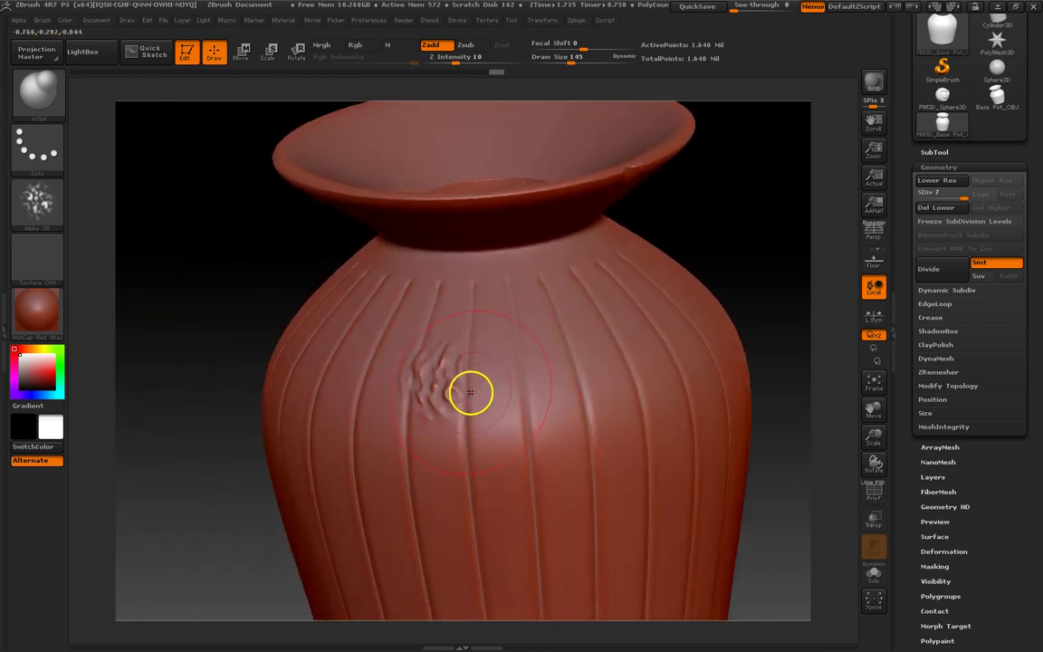
pyautogui.hotkey('ctrl', 'z')
pyautogui.hotkey('ctrl', 'z')
pyautogui.hotkey('ctrl', 'z')
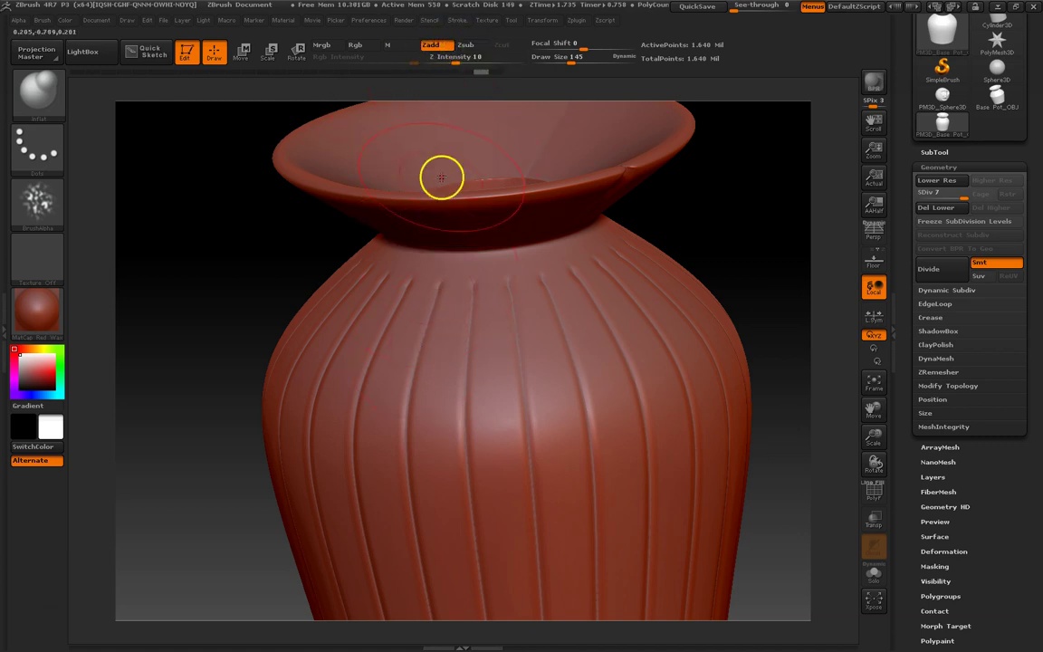
pyautogui.click(467, 45)
pyautogui.click(435, 46)
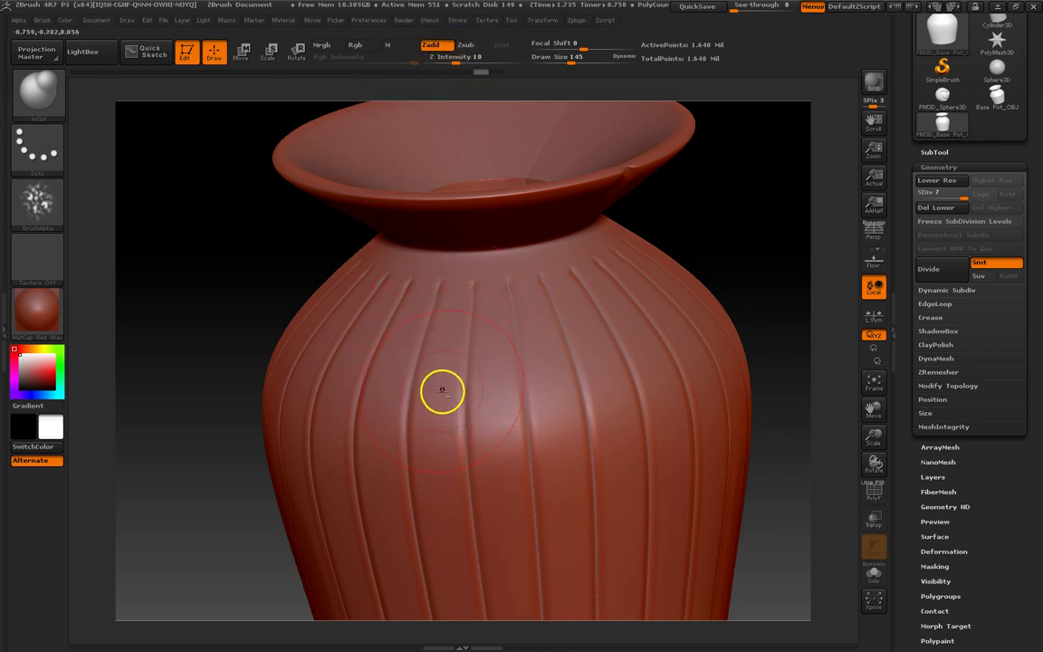
# Dab a bumpy textured patch onto the grooved shoulder, then test a longer stroke beside it and remove that stroke
pyautogui.moveTo(441, 401); pyautogui.dragTo(396, 375)
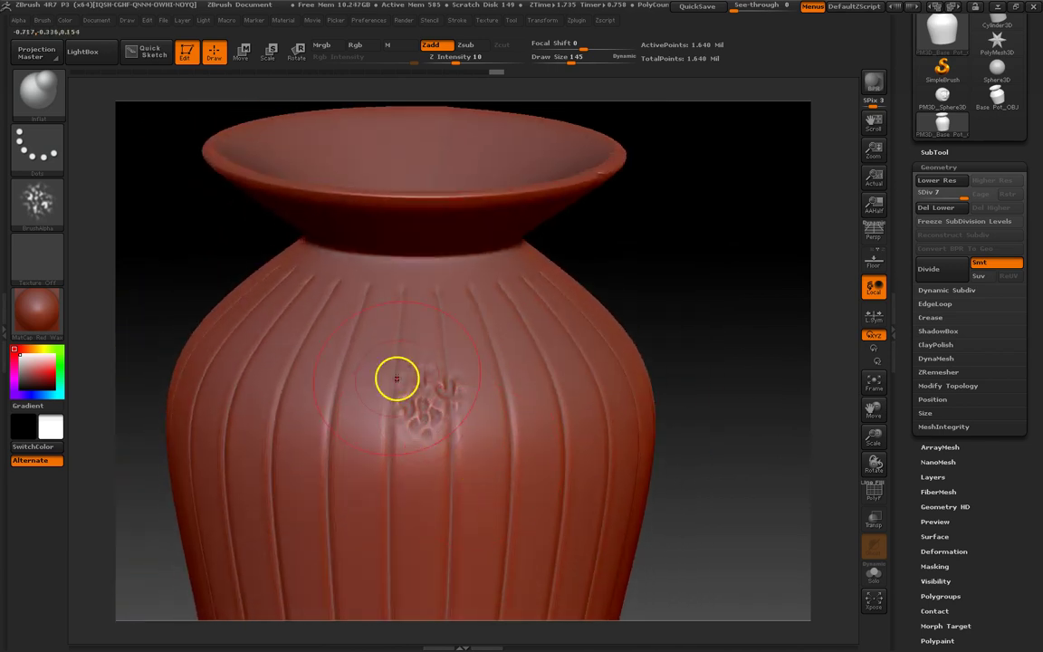
pyautogui.moveTo(494, 396); pyautogui.dragTo(492, 459)
pyautogui.moveTo(492, 459)
pyautogui.mouseDown(button='right')
pyautogui.moveTo(508, 408)
pyautogui.moveTo(444, 419)
pyautogui.moveTo(477, 427)
pyautogui.moveTo(470, 403)
pyautogui.moveTo(528, 441)
pyautogui.moveTo(549, 415)
pyautogui.mouseUp(button='right')
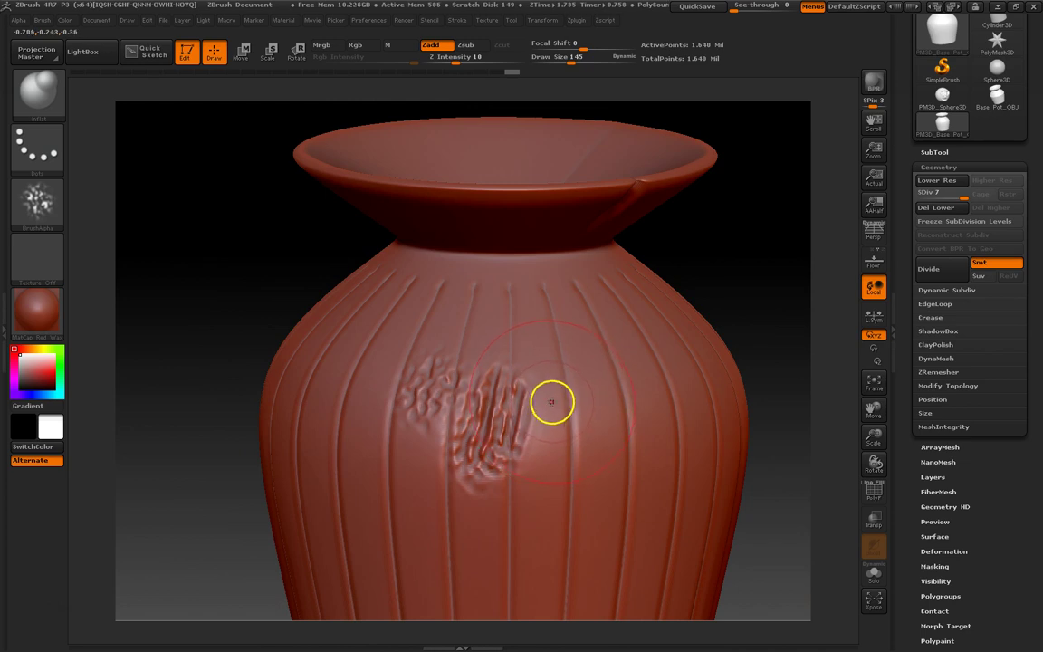
pyautogui.keyDown('shift'); pyautogui.moveTo(546, 409); pyautogui.dragTo(520, 411); pyautogui.keyUp('shift')
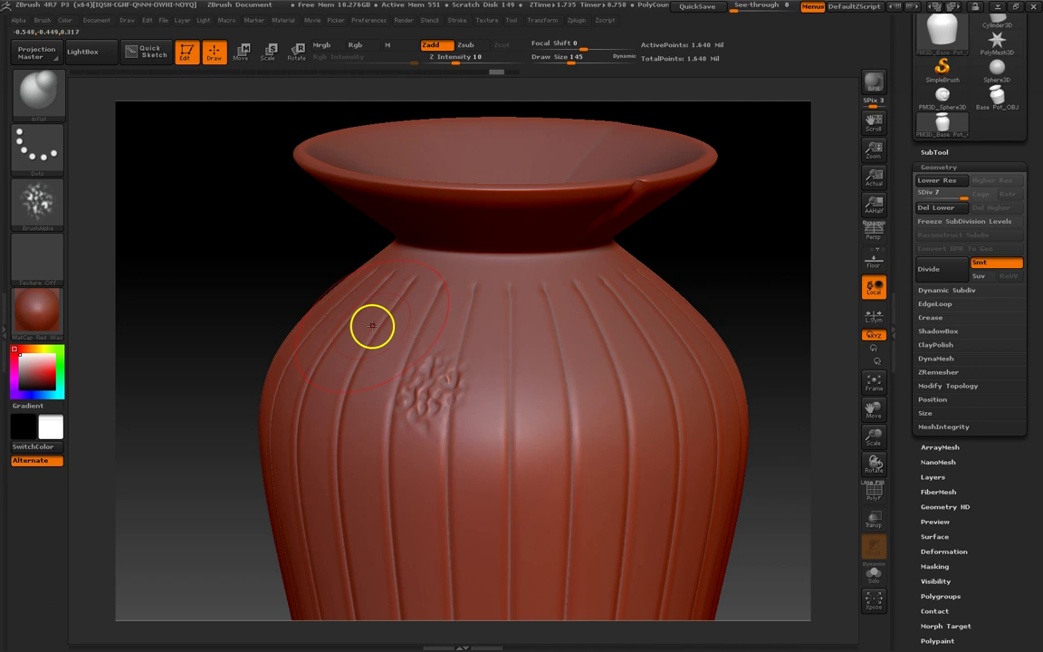
# Try a dab beside the first patch with Z Intensity 28 and undo it
pyautogui.rightClick(463, 433)
pyautogui.moveTo(508, 465); pyautogui.dragTo(539, 464)
pyautogui.moveTo(540, 405); pyautogui.dragTo(539, 427)
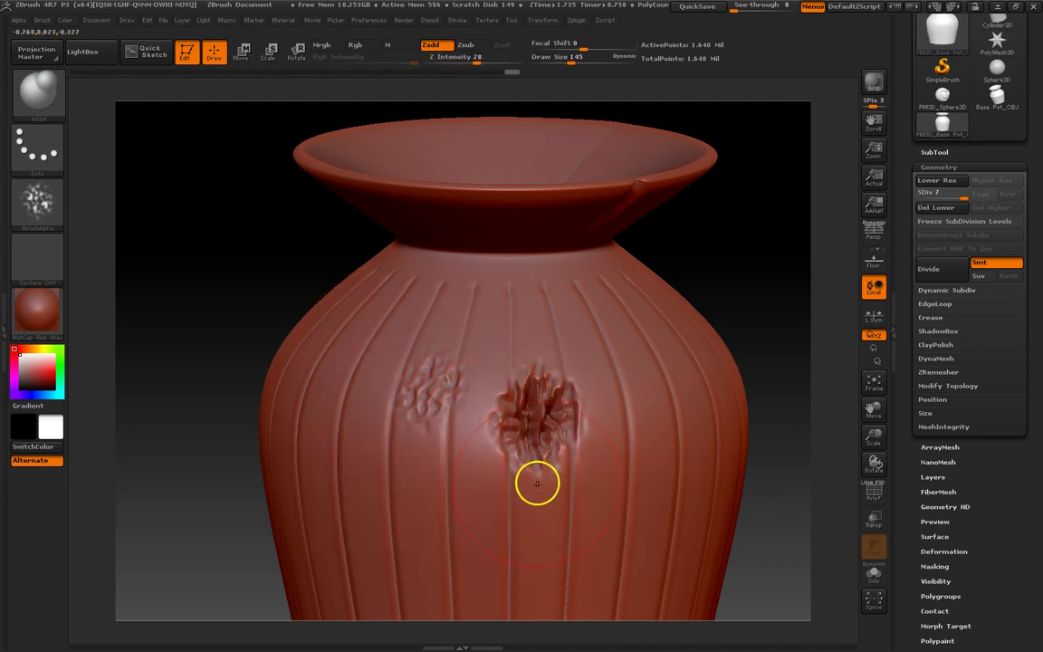
pyautogui.hotkey('ctrl', 'z')
# Set the Z Intensity to 6 and dab a fainter textured patch beside the first one
pyautogui.rightClick(532, 428)
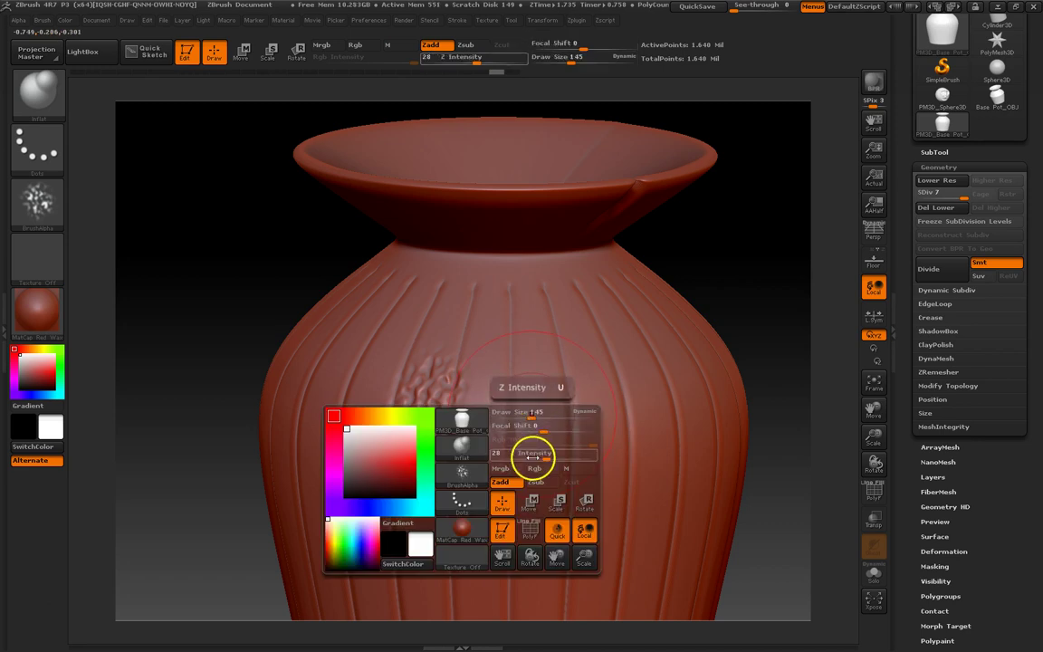
pyautogui.moveTo(521, 459); pyautogui.dragTo(500, 460)
pyautogui.moveTo(537, 417); pyautogui.dragTo(539, 419)
pyautogui.moveTo(486, 431)
pyautogui.mouseDown(button='right')
pyautogui.moveTo(459, 436)
pyautogui.moveTo(498, 412)
pyautogui.mouseUp(button='right')
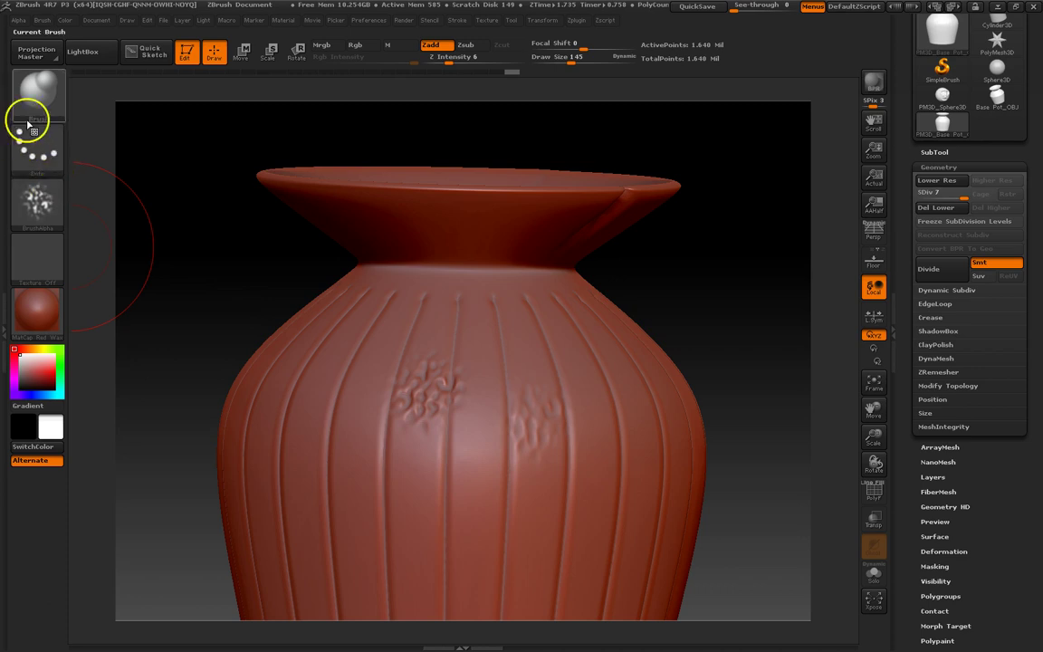
# Try a long winding textured stroke across the pot's body and undo it
pyautogui.moveTo(315, 345)
pyautogui.mouseDown()
pyautogui.moveTo(286, 416)
pyautogui.moveTo(314, 497)
pyautogui.moveTo(400, 501)
pyautogui.moveTo(473, 539)
pyautogui.moveTo(548, 545)
pyautogui.moveTo(585, 527)
pyautogui.mouseUp()
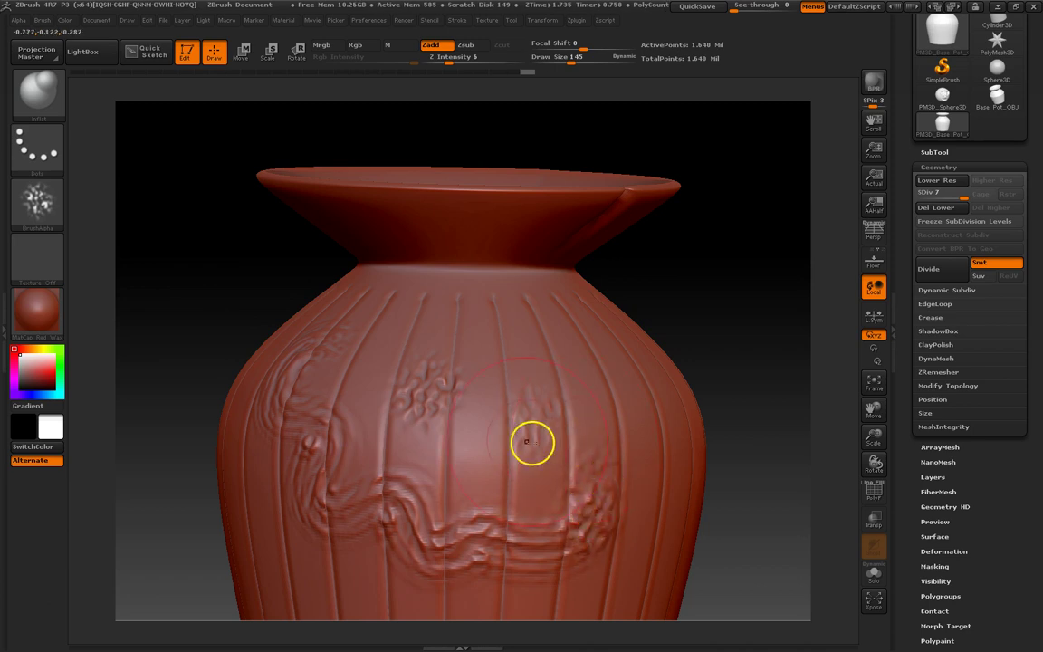
pyautogui.hotkey('ctrl', 'z')
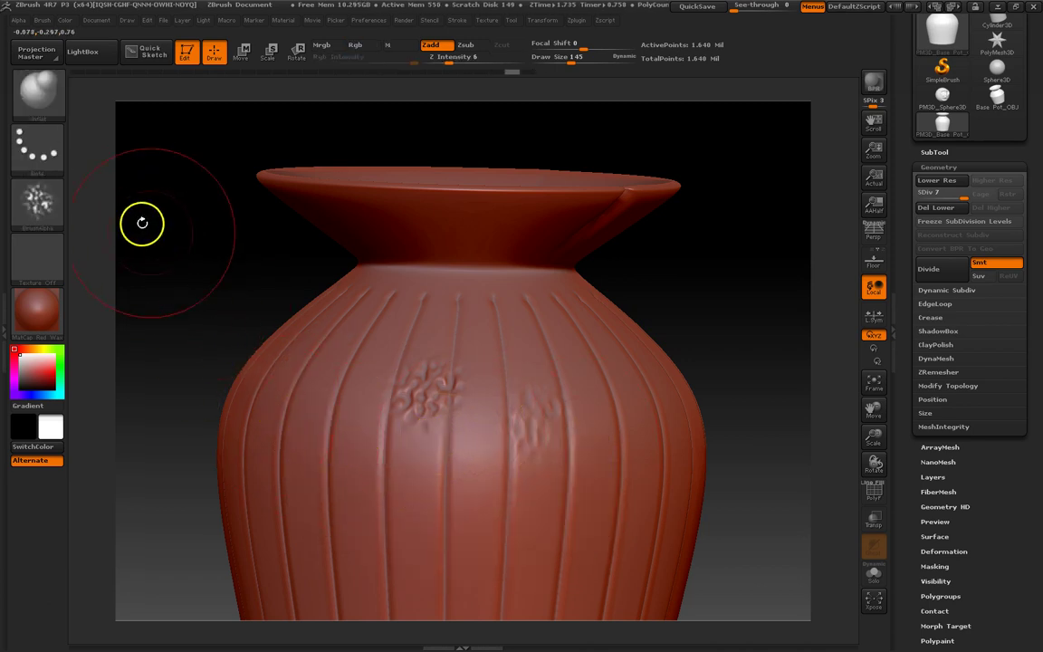
# Change the brush stroke type to DragRect and set the Z Intensity to 15
pyautogui.click(37, 145)
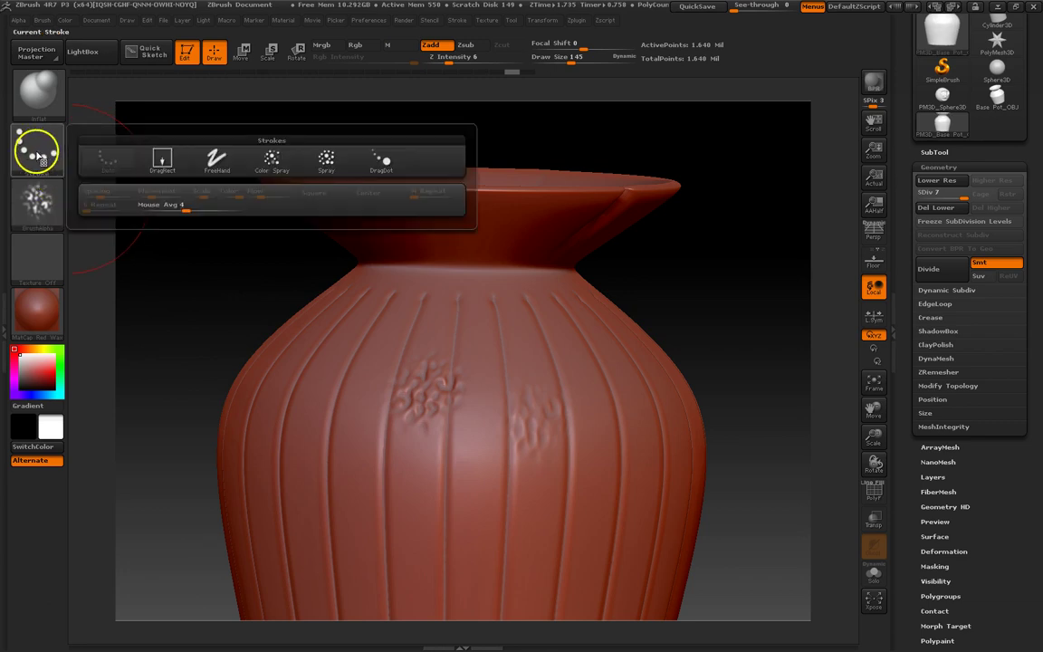
pyautogui.click(161, 161)
pyautogui.moveTo(281, 368)
pyautogui.mouseDown()
pyautogui.moveTo(375, 379)
pyautogui.moveTo(321, 424)
pyautogui.mouseUp()
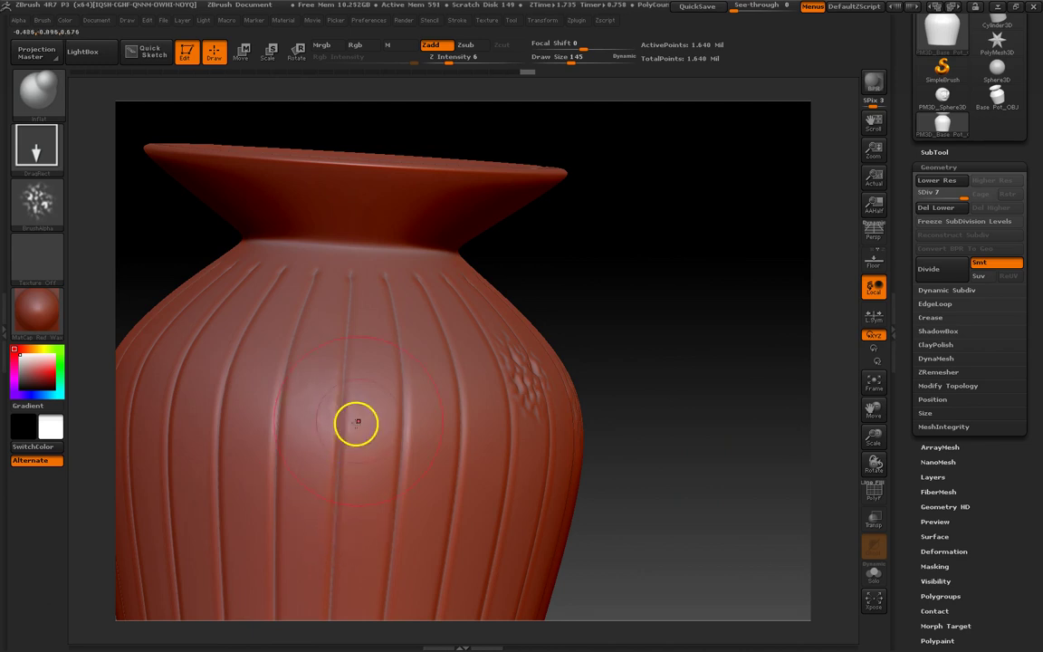
pyautogui.press('space')
pyautogui.moveTo(348, 458); pyautogui.dragTo(357, 460)
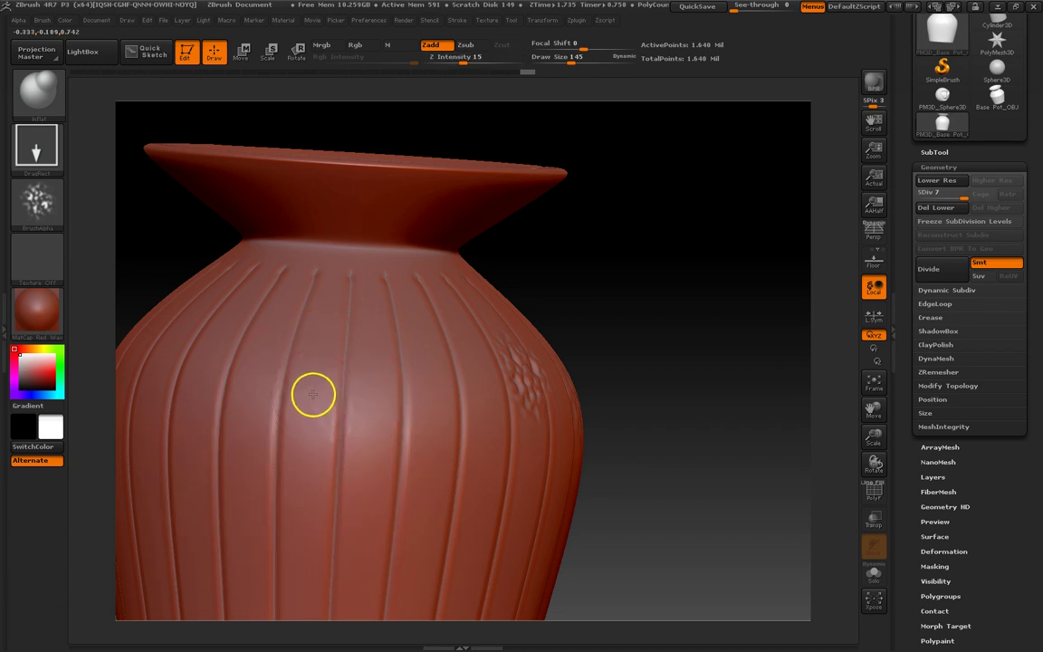
# Try one large and several small DragRect stamps of the alpha on a clean area of the body, and undo them
pyautogui.moveTo(322, 450)
pyautogui.mouseDown()
pyautogui.moveTo(317, 480)
pyautogui.moveTo(354, 506)
pyautogui.moveTo(377, 593)
pyautogui.moveTo(333, 485)
pyautogui.moveTo(382, 625)
pyautogui.mouseUp()
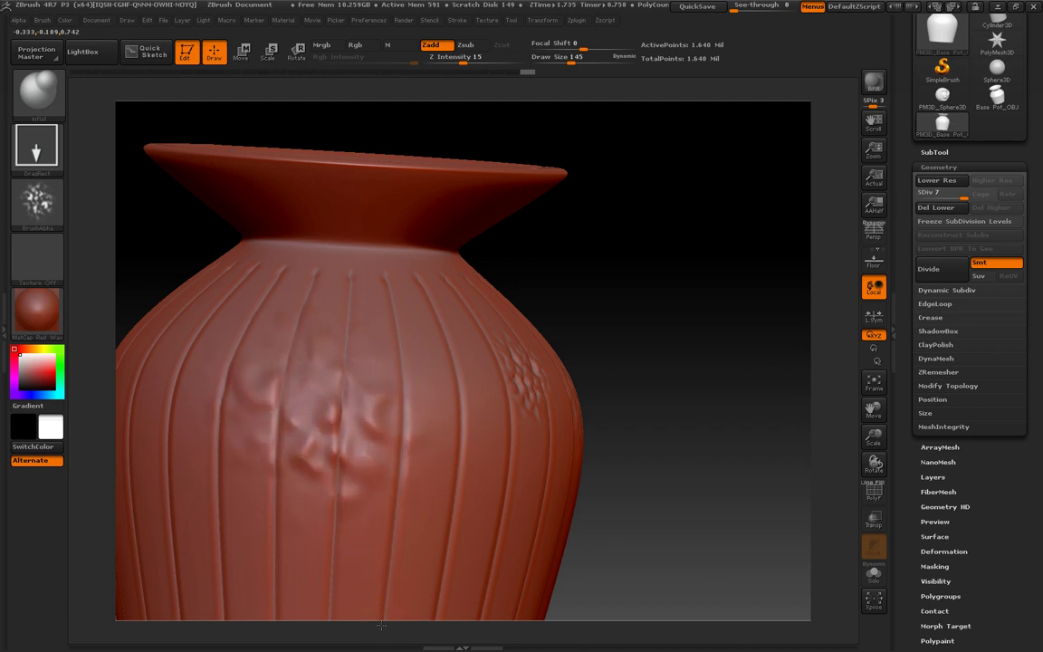
pyautogui.moveTo(376, 615); pyautogui.dragTo(358, 566)
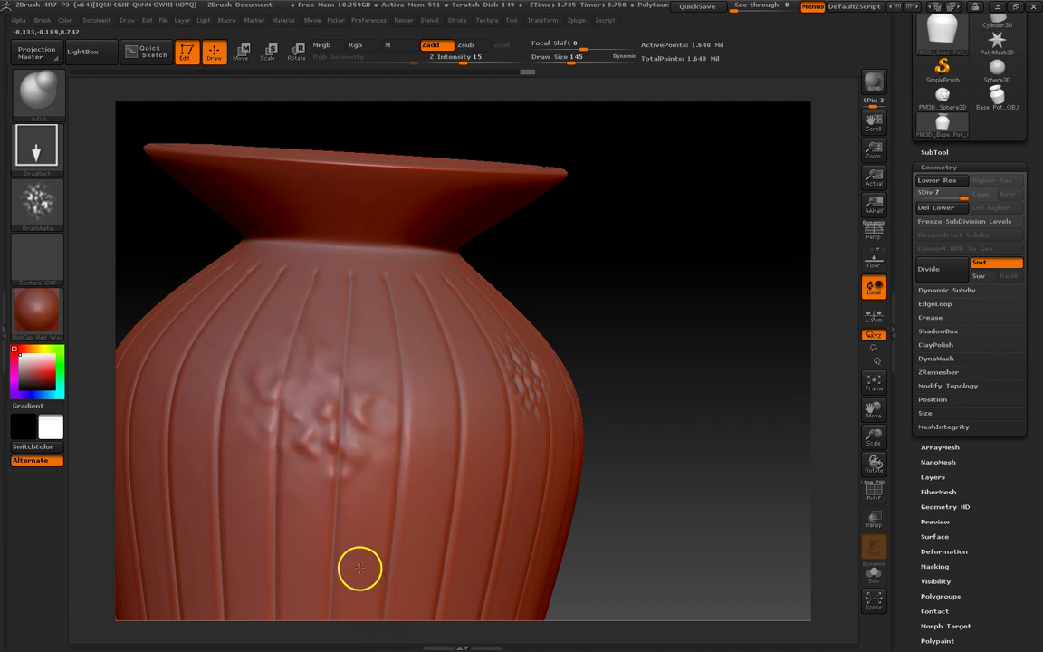
pyautogui.moveTo(40, 198)
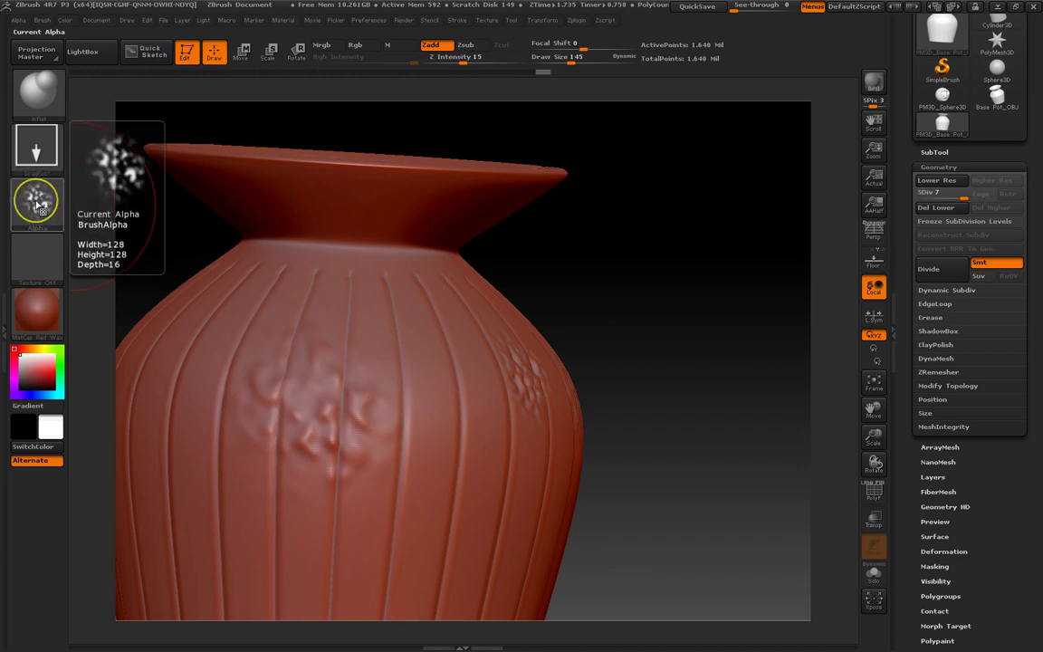
pyautogui.moveTo(229, 260)
pyautogui.mouseDown()
pyautogui.moveTo(205, 285)
pyautogui.moveTo(225, 268)
pyautogui.moveTo(219, 247)
pyautogui.mouseUp()
pyautogui.press('ctrl')
pyautogui.hotkey('ctrl', 'z')
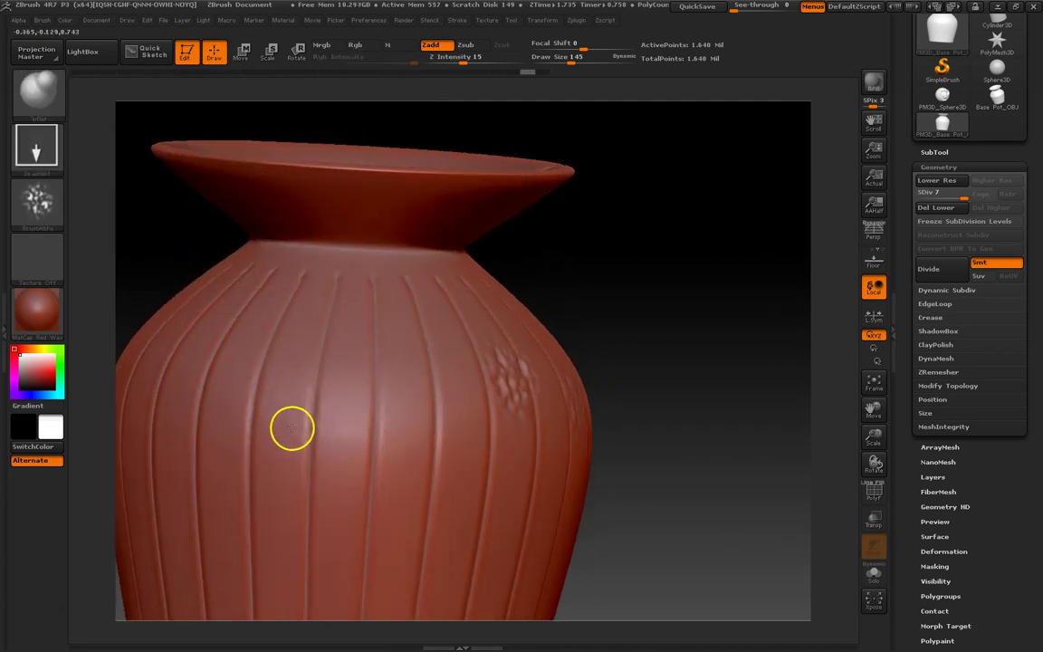
pyautogui.moveTo(293, 472)
pyautogui.mouseDown()
pyautogui.moveTo(256, 538)
pyautogui.moveTo(273, 575)
pyautogui.moveTo(270, 485)
pyautogui.mouseUp()
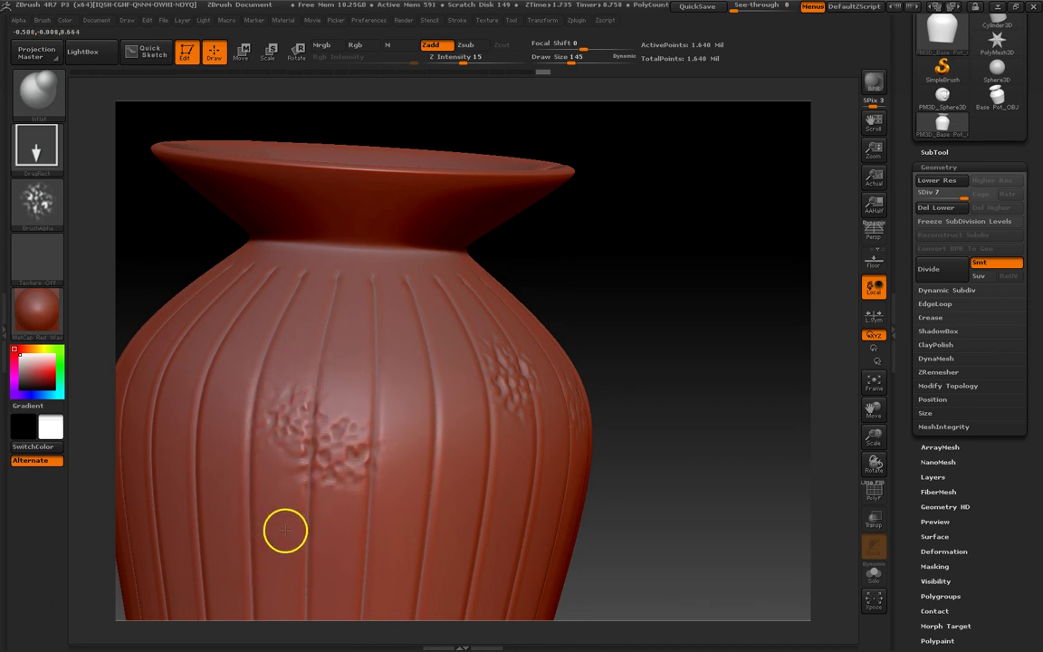
pyautogui.moveTo(310, 496); pyautogui.dragTo(297, 427)
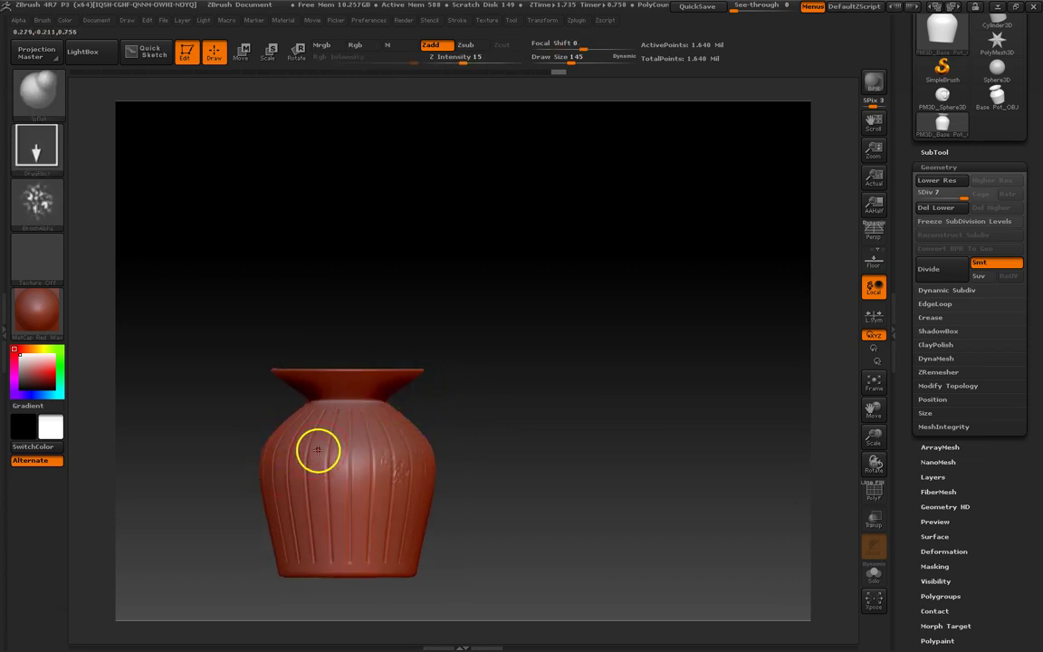
# Switch the brush's alpha to Alpha 23 for texturing the inside of the flared rim
pyautogui.click(39, 202)
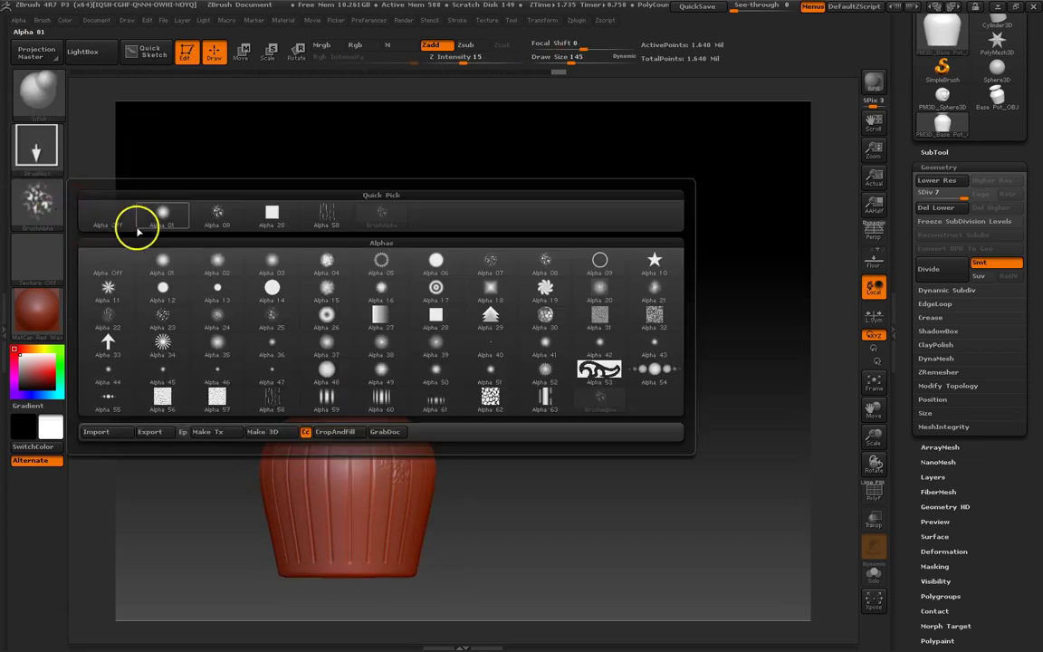
pyautogui.click(162, 313)
pyautogui.keyDown('alt'); pyautogui.moveTo(333, 376); pyautogui.dragTo(344, 487, button='right'); pyautogui.keyUp('alt')
pyautogui.moveTo(346, 412); pyautogui.dragTo(347, 316, button='right')
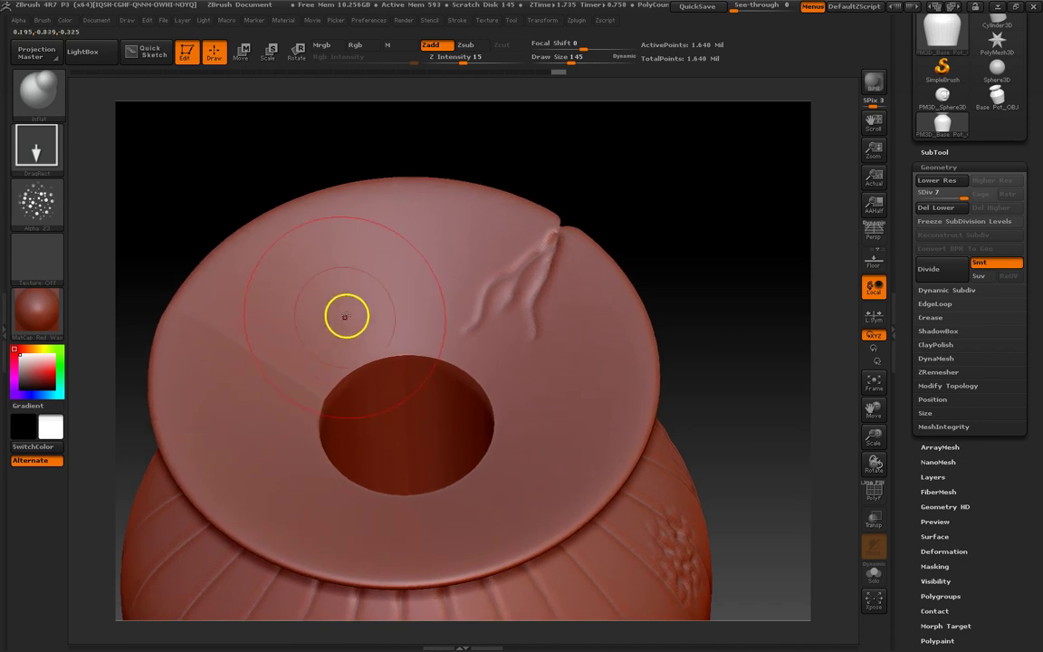
# Undo the trial stamps inside the flared rim and stamp adjoining pitted patches between the neck opening and the rim's edge
pyautogui.moveTo(352, 327)
pyautogui.mouseDown()
pyautogui.moveTo(351, 386)
pyautogui.moveTo(309, 437)
pyautogui.moveTo(291, 513)
pyautogui.moveTo(300, 489)
pyautogui.mouseUp()
pyautogui.hotkey('ctrl', 'z')
pyautogui.hotkey('ctrl', 'z')
pyautogui.hotkey('ctrl', 'z')
pyautogui.hotkey('ctrl', 'z')
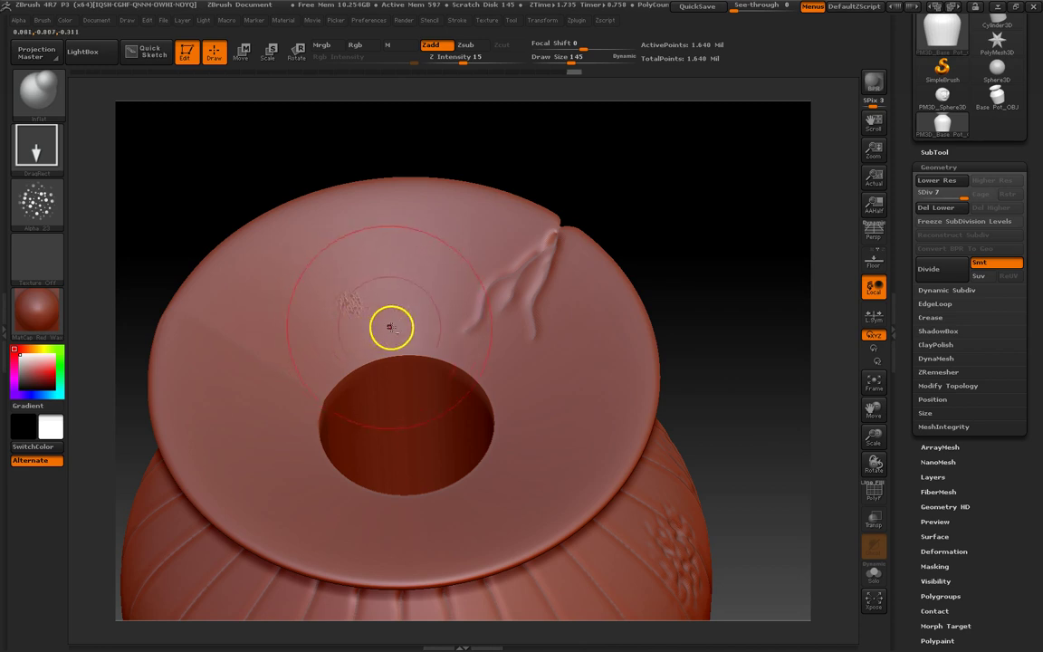
pyautogui.moveTo(399, 314)
pyautogui.mouseDown()
pyautogui.moveTo(428, 327)
pyautogui.moveTo(431, 314)
pyautogui.mouseUp()
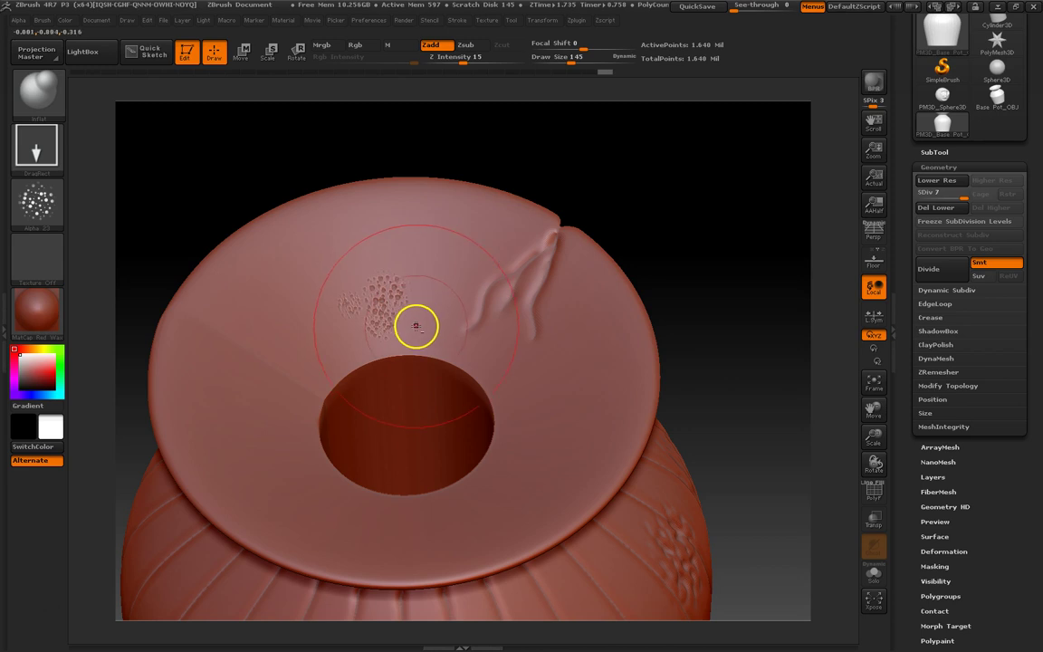
# Set the Focal Shift to 59 and the Z Intensity to 5 and 8, stamping softer pitted patches around the existing ones inside the rim
pyautogui.press('space')
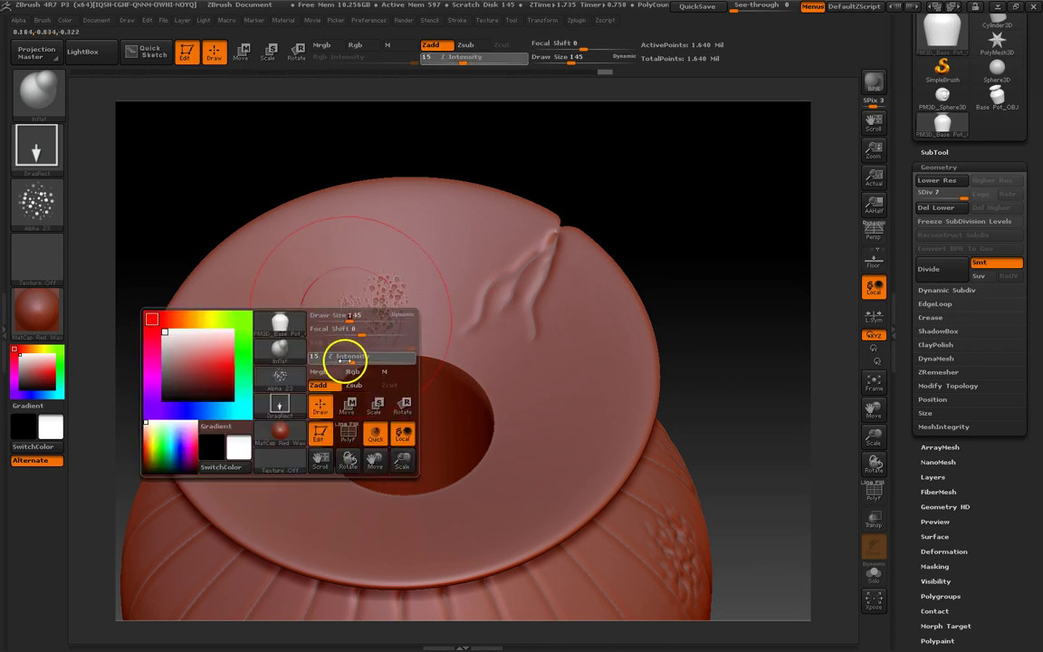
pyautogui.moveTo(337, 358)
pyautogui.mouseDown()
pyautogui.moveTo(380, 333)
pyautogui.moveTo(367, 328)
pyautogui.mouseUp()
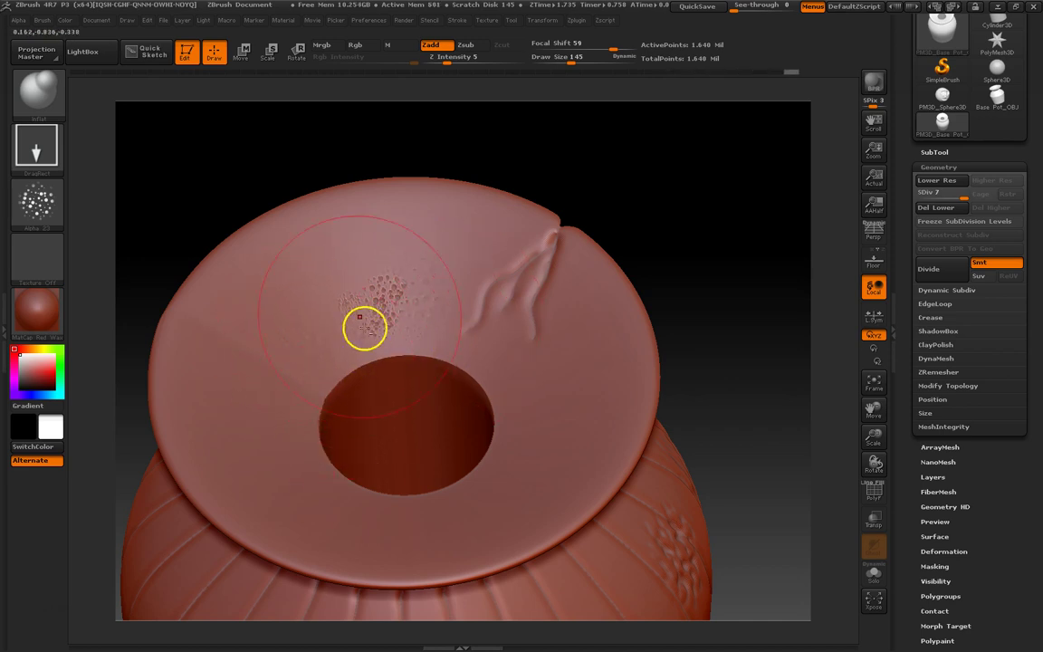
pyautogui.press('space')
pyautogui.click(298, 408)
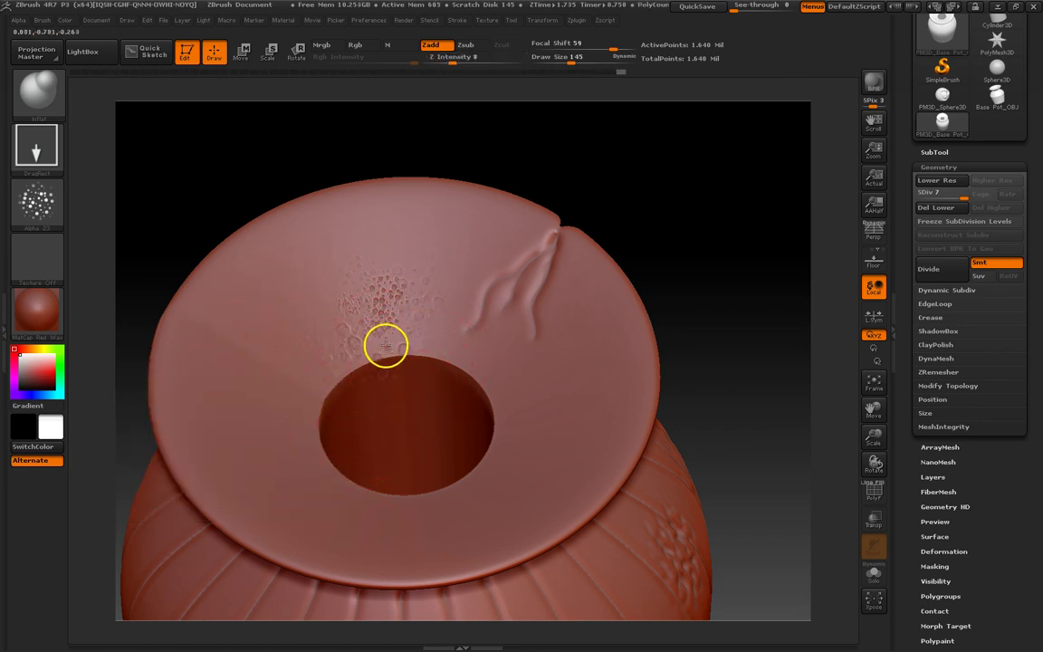
pyautogui.moveTo(311, 362); pyautogui.dragTo(405, 290)
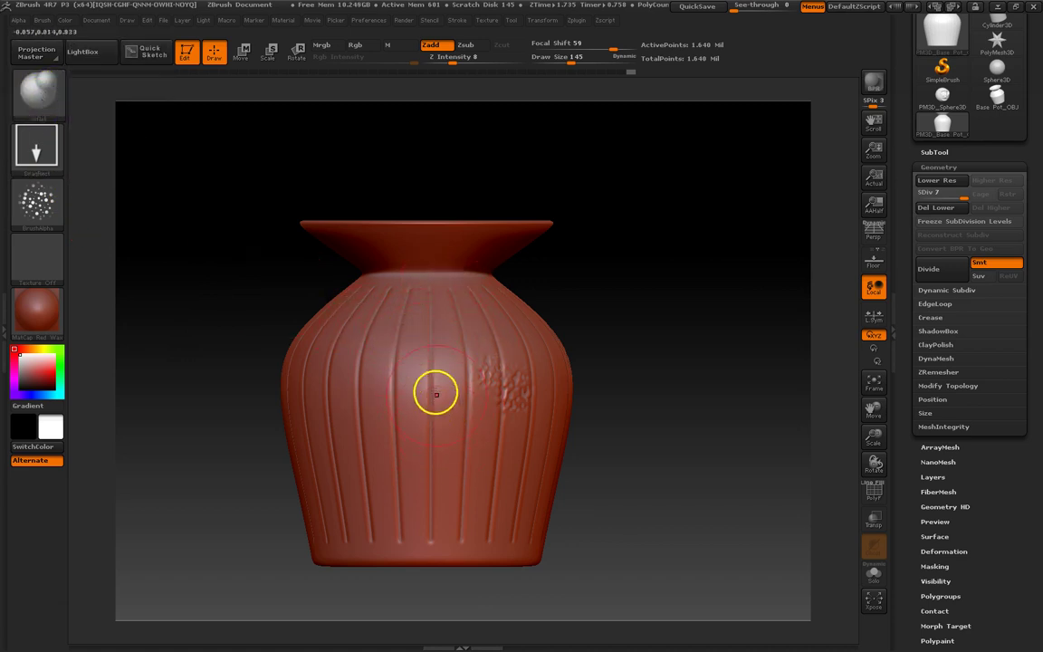
# Change the Inflat brush's stroke type to FreeHand and its alpha to Alpha 01
pyautogui.click(544, 20)
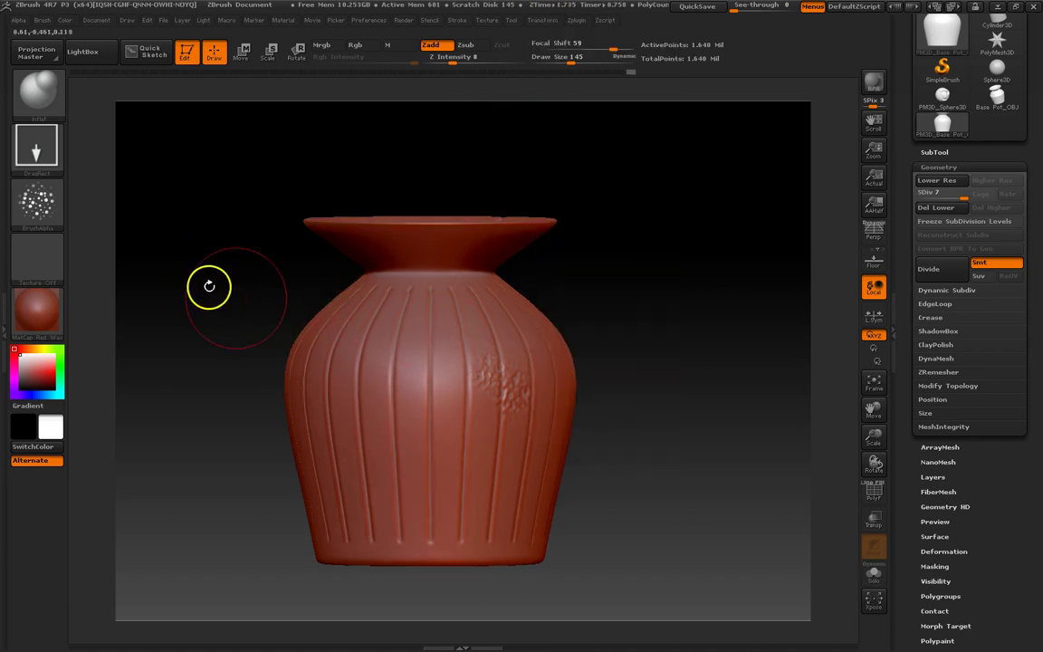
pyautogui.moveTo(261, 356); pyautogui.dragTo(275, 323)
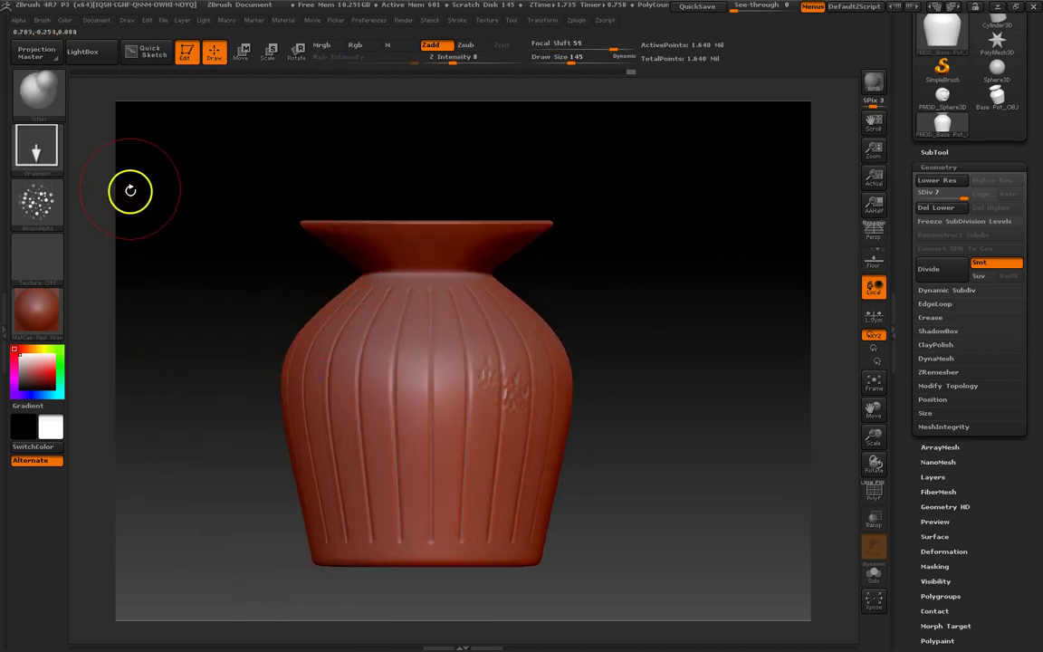
pyautogui.click(39, 154)
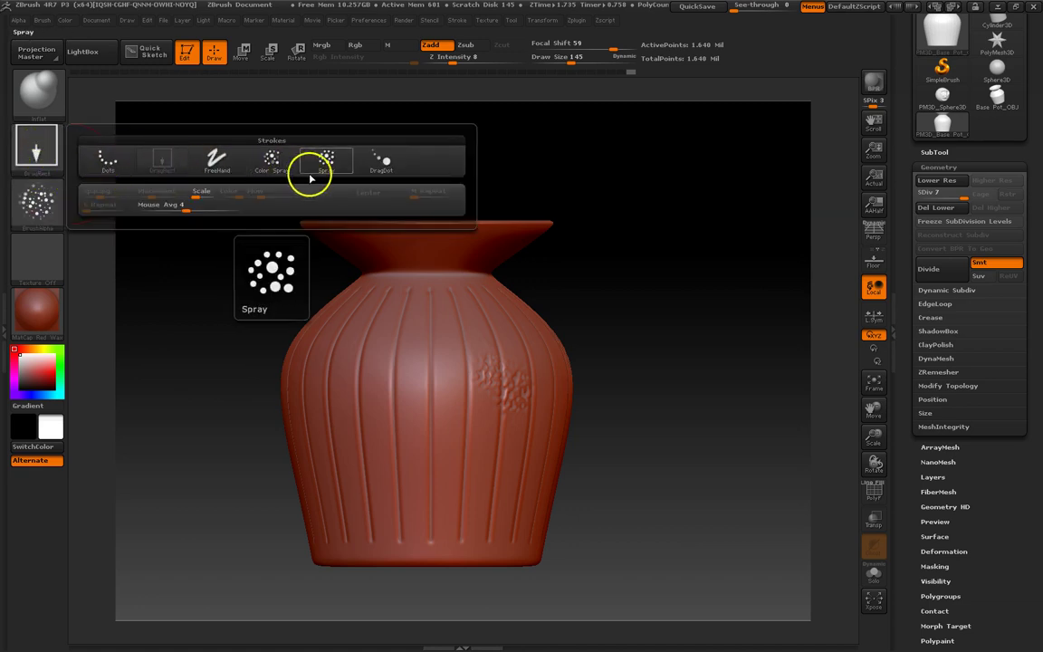
pyautogui.click(163, 163)
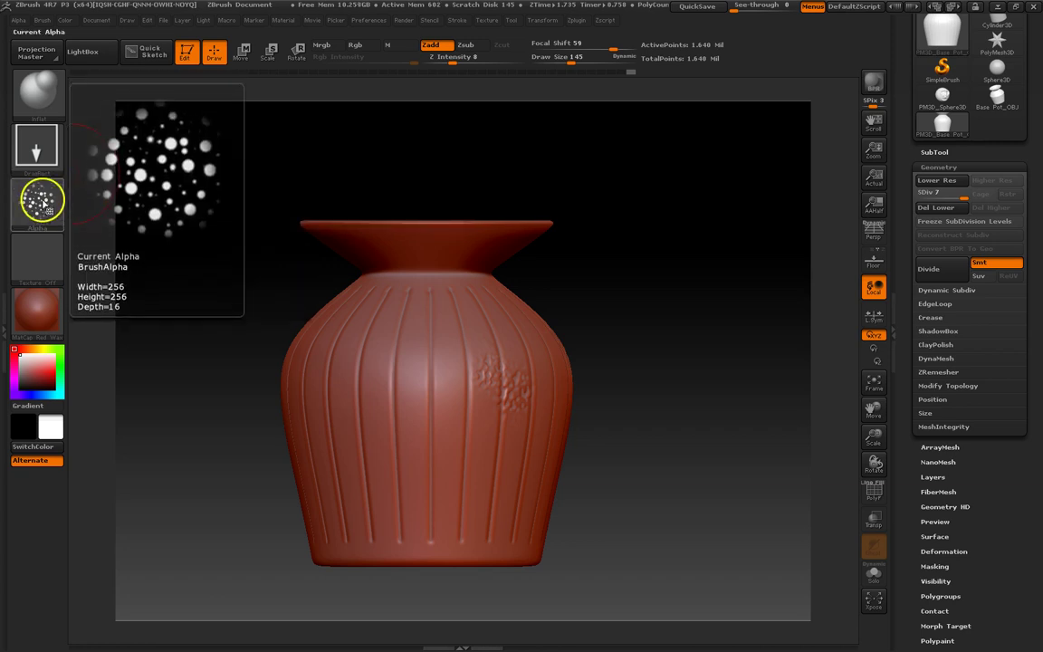
pyautogui.click(37, 206)
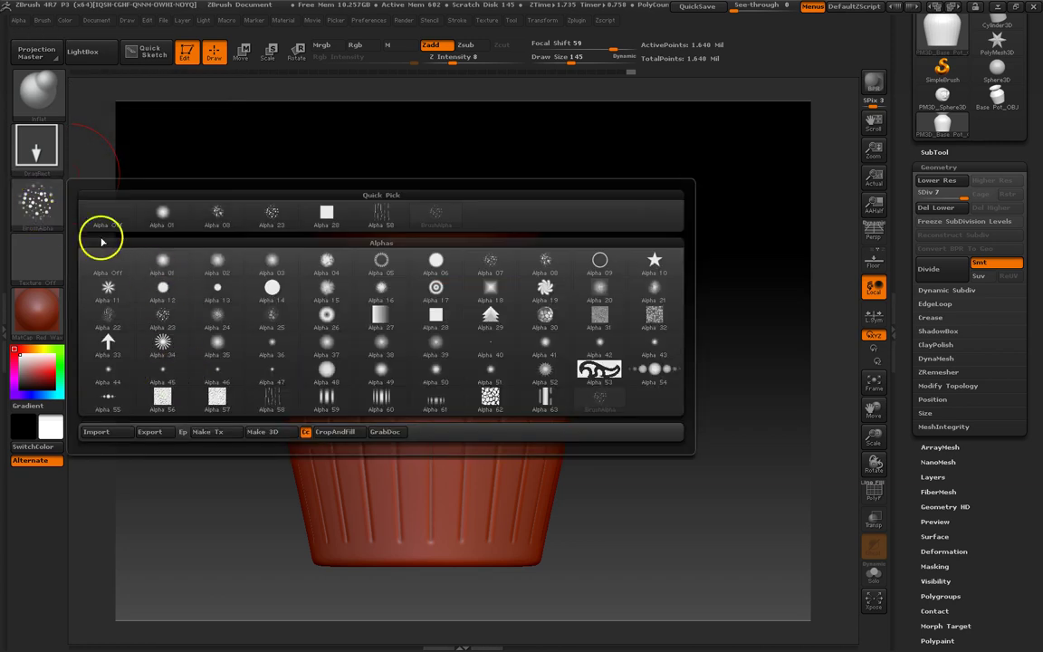
pyautogui.click(36, 145)
pyautogui.click(216, 161)
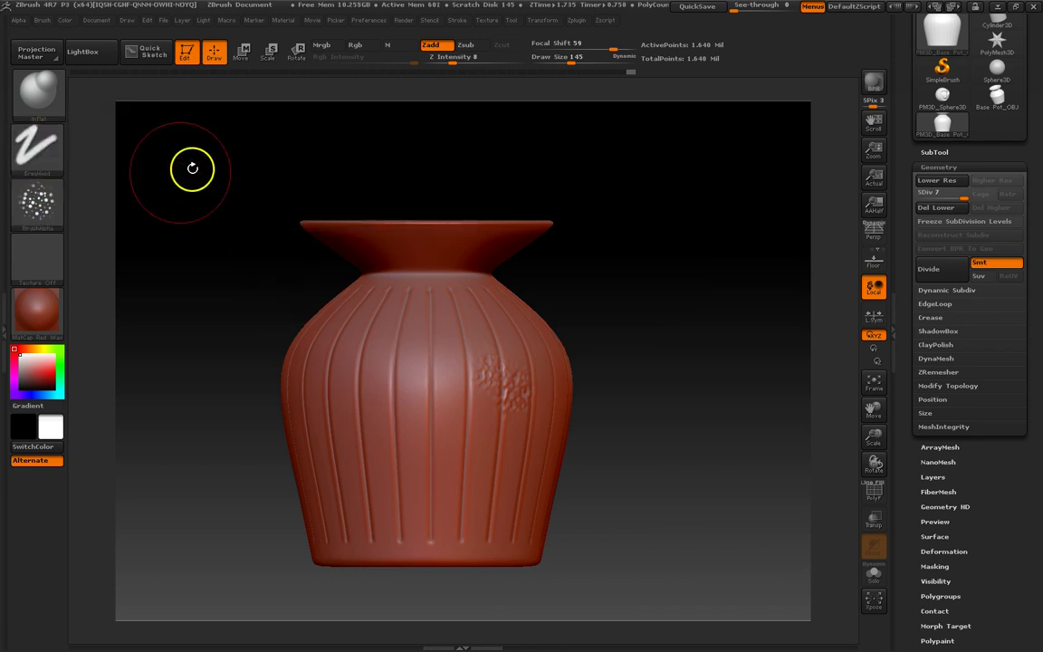
pyautogui.click(36, 201)
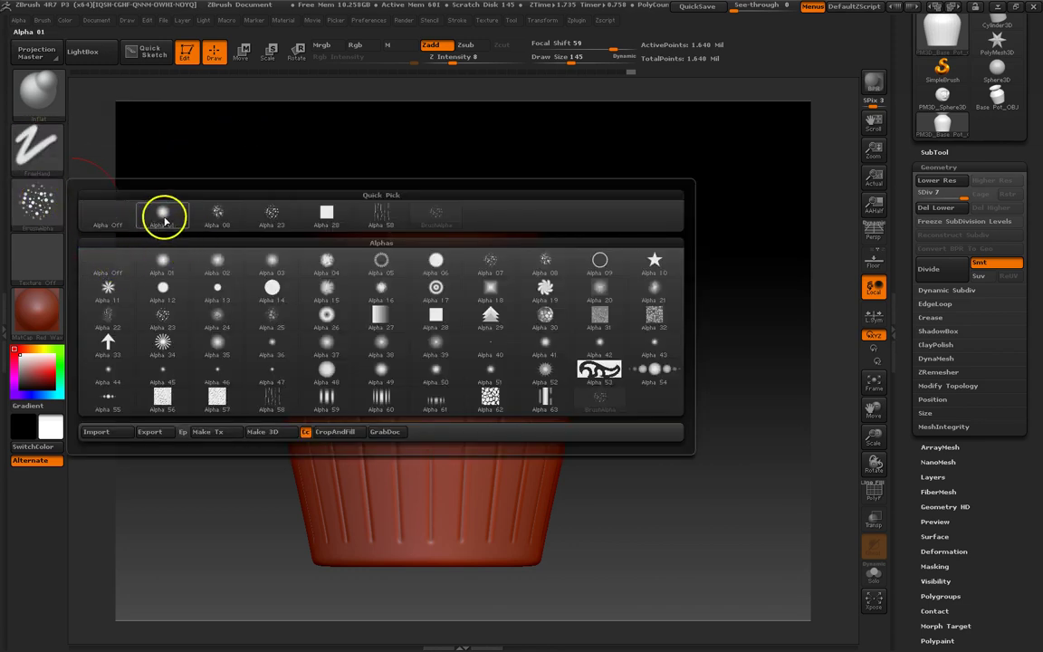
pyautogui.click(163, 215)
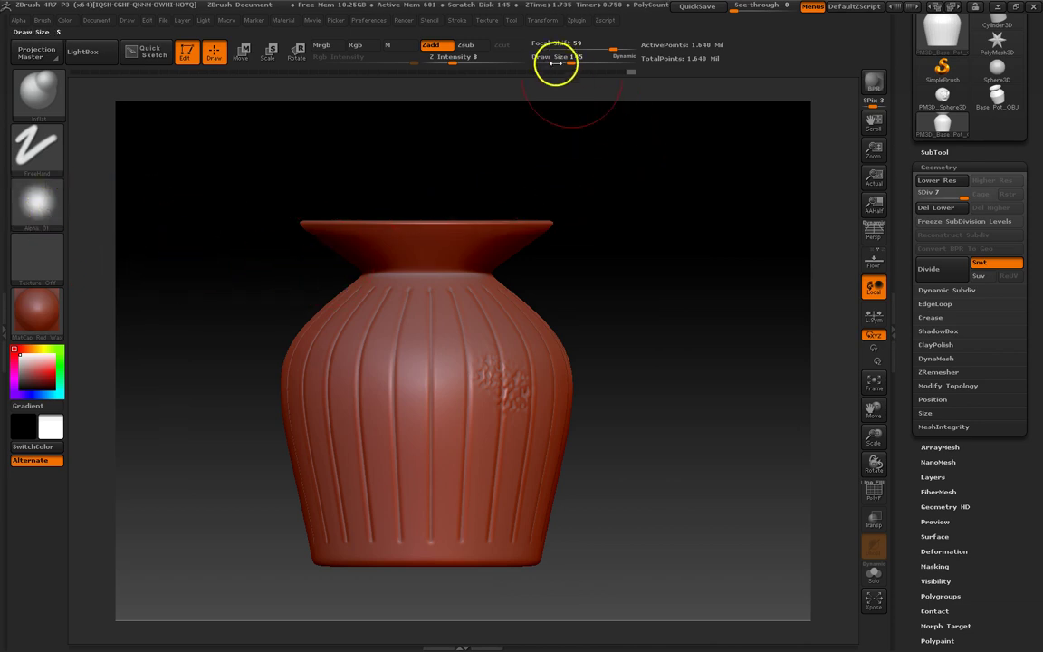
# Activate symmetry and sculpt a ring of curls around the rim's underside, using Draw Size 30, Z Intensity 4 and Focal Shift -42
pyautogui.click(544, 21)
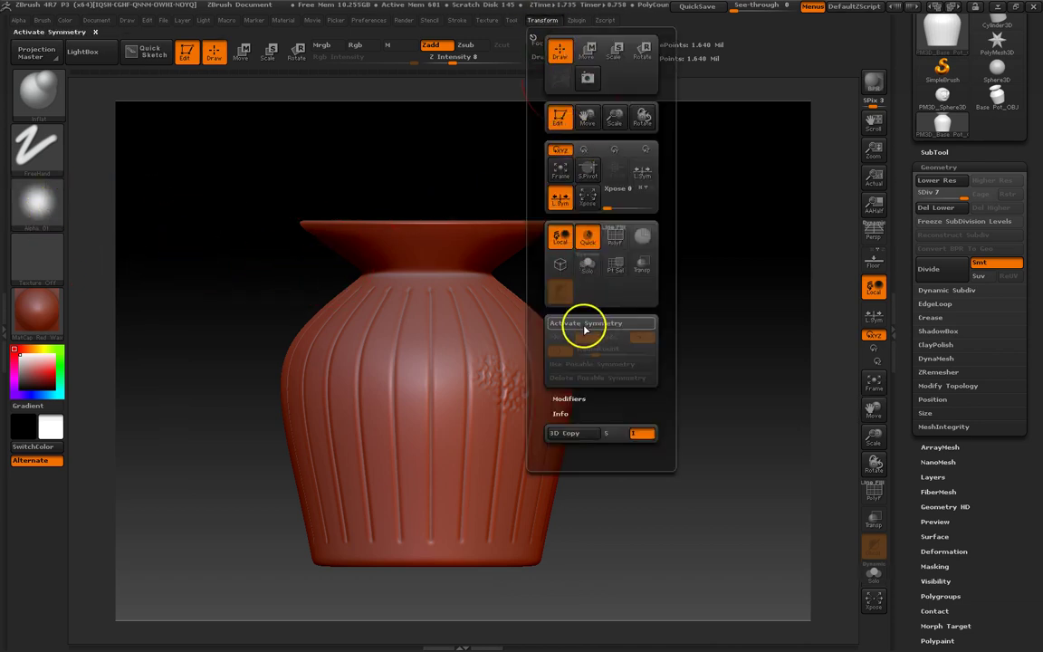
pyautogui.moveTo(664, 280); pyautogui.dragTo(609, 237)
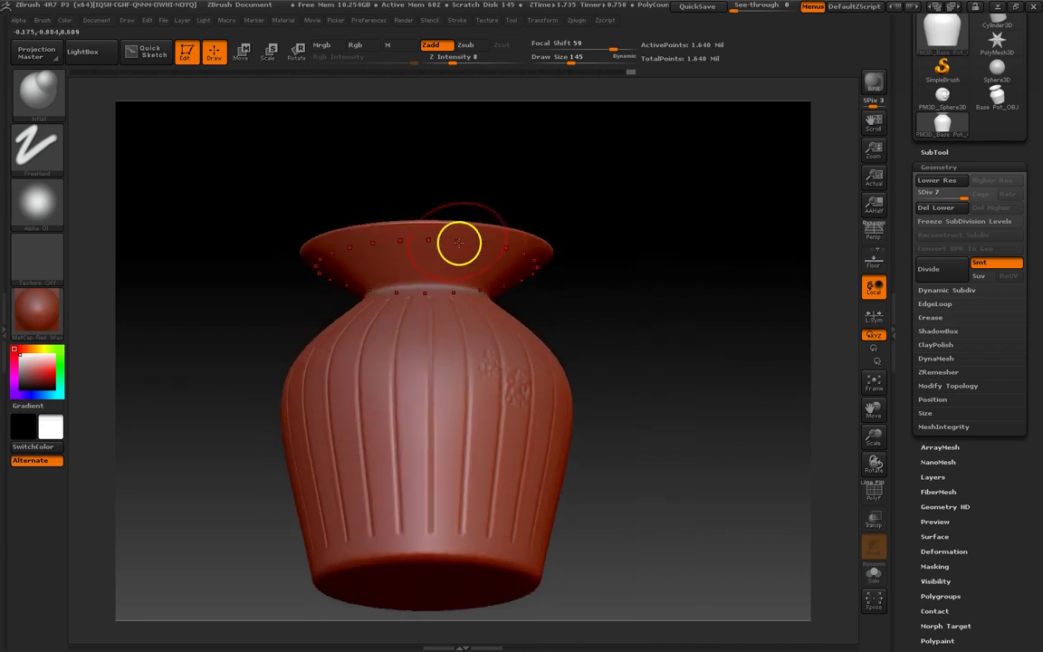
pyautogui.press('space')
pyautogui.moveTo(451, 263)
pyautogui.mouseDown()
pyautogui.moveTo(441, 264)
pyautogui.moveTo(450, 249)
pyautogui.moveTo(431, 245)
pyautogui.mouseUp()
pyautogui.moveTo(440, 288); pyautogui.dragTo(435, 287)
pyautogui.keyDown('alt'); pyautogui.moveTo(457, 256); pyautogui.dragTo(429, 392, button='right'); pyautogui.keyUp('alt')
# Switch to the Dam_Standard brush and carve finer lines along the ring of curls on the rim's underside
pyautogui.click(40, 93)
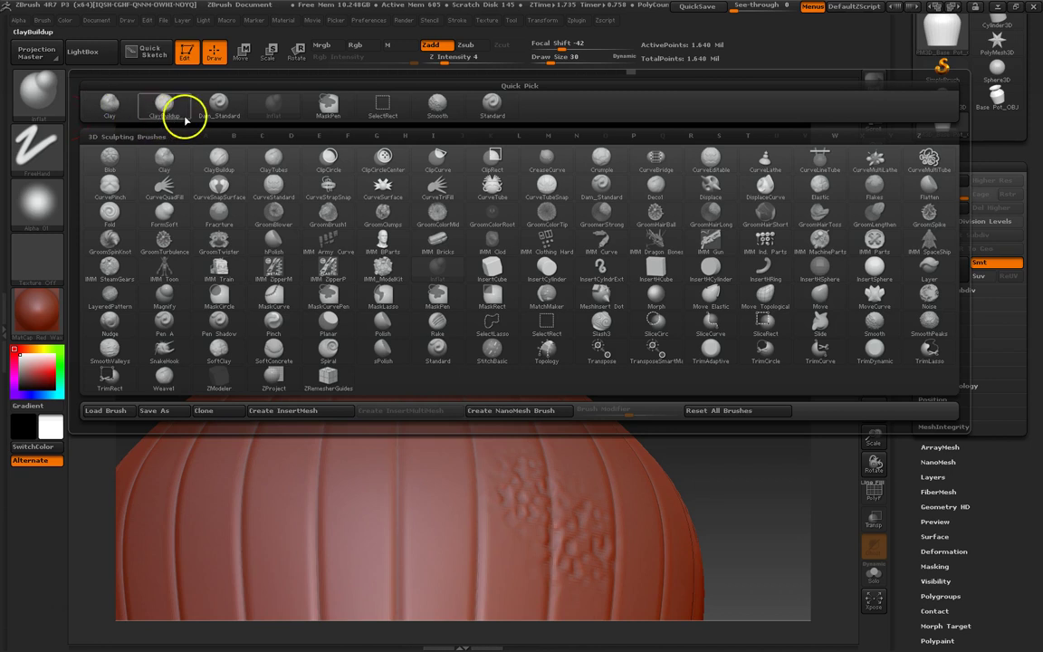
pyautogui.click(218, 110)
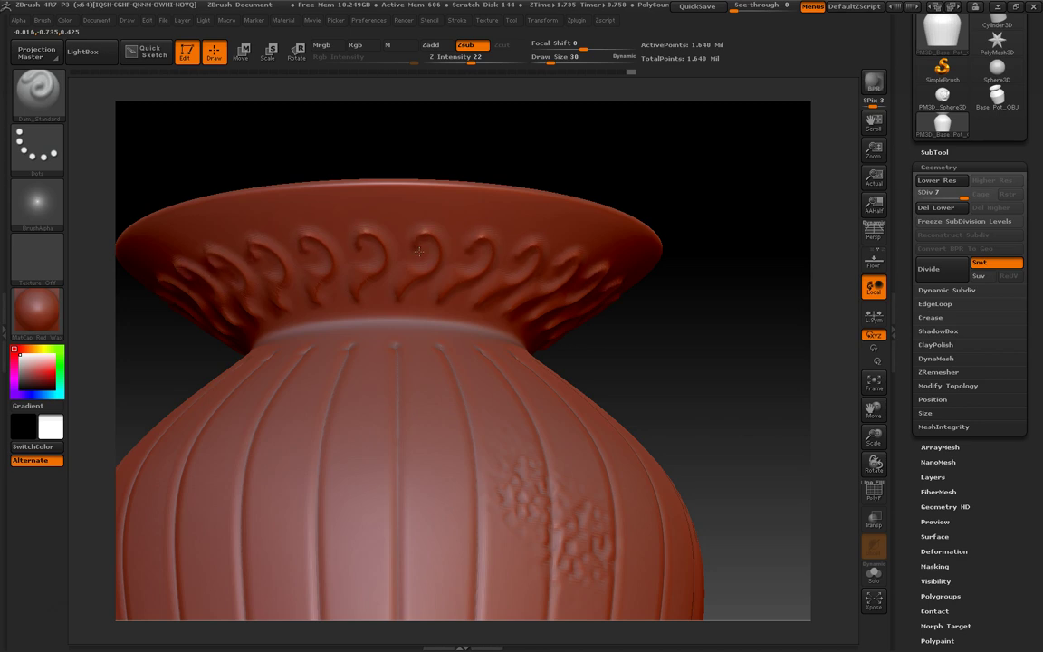
pyautogui.moveTo(431, 255); pyautogui.dragTo(464, 242, button='right')
pyautogui.keyDown('ctrl'); pyautogui.moveTo(477, 242); pyautogui.dragTo(436, 94, button='right'); pyautogui.keyUp('ctrl')
pyautogui.keyDown('shift'); pyautogui.moveTo(582, 281); pyautogui.dragTo(560, 262); pyautogui.keyUp('shift')
pyautogui.moveTo(387, 268)
pyautogui.mouseDown()
pyautogui.moveTo(395, 286)
pyautogui.moveTo(403, 261)
pyautogui.moveTo(461, 273)
pyautogui.moveTo(279, 280)
pyautogui.mouseUp()
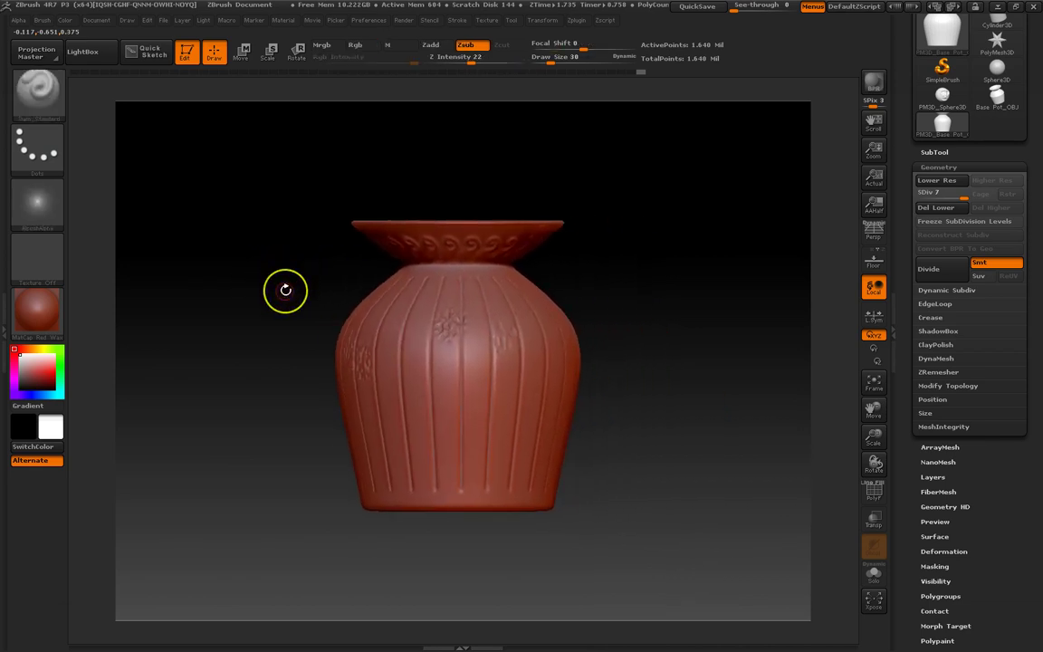